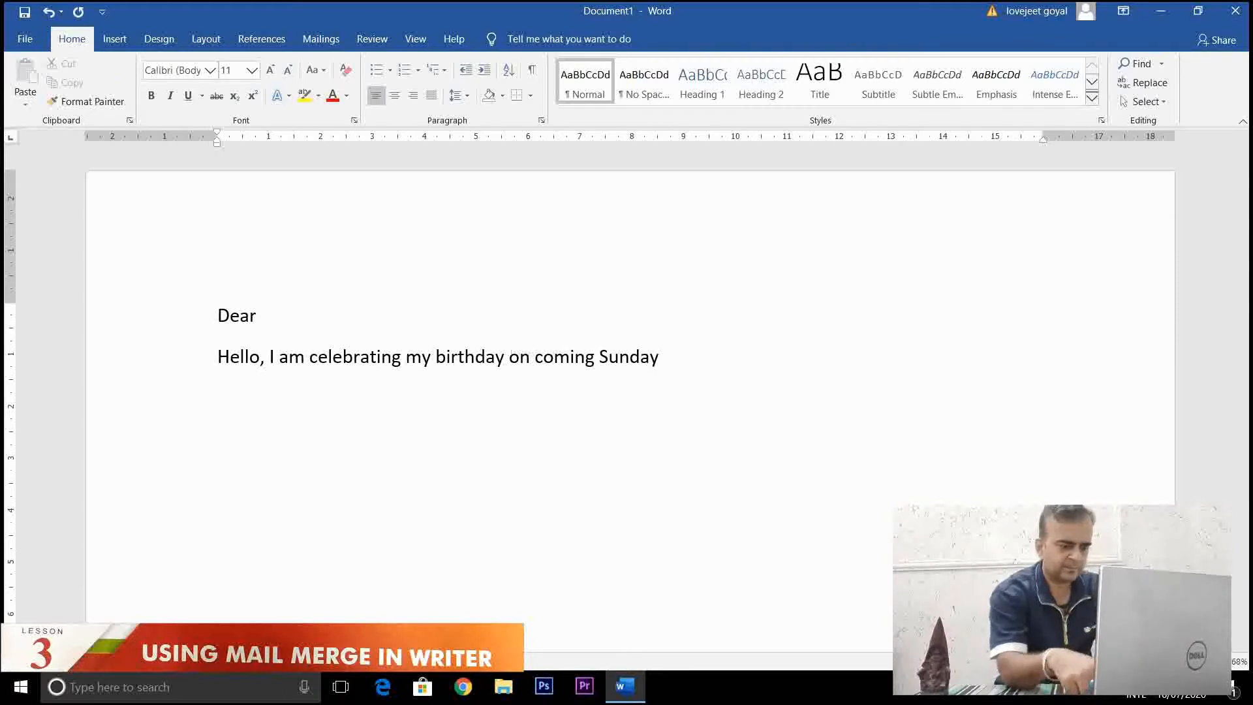
- Continue the letter with the lines "So, You are invited in my birthday party." and "Sunday, My home, evening 6:00 p.m."
{"action": "type", "text": "are invited in my birthd"}
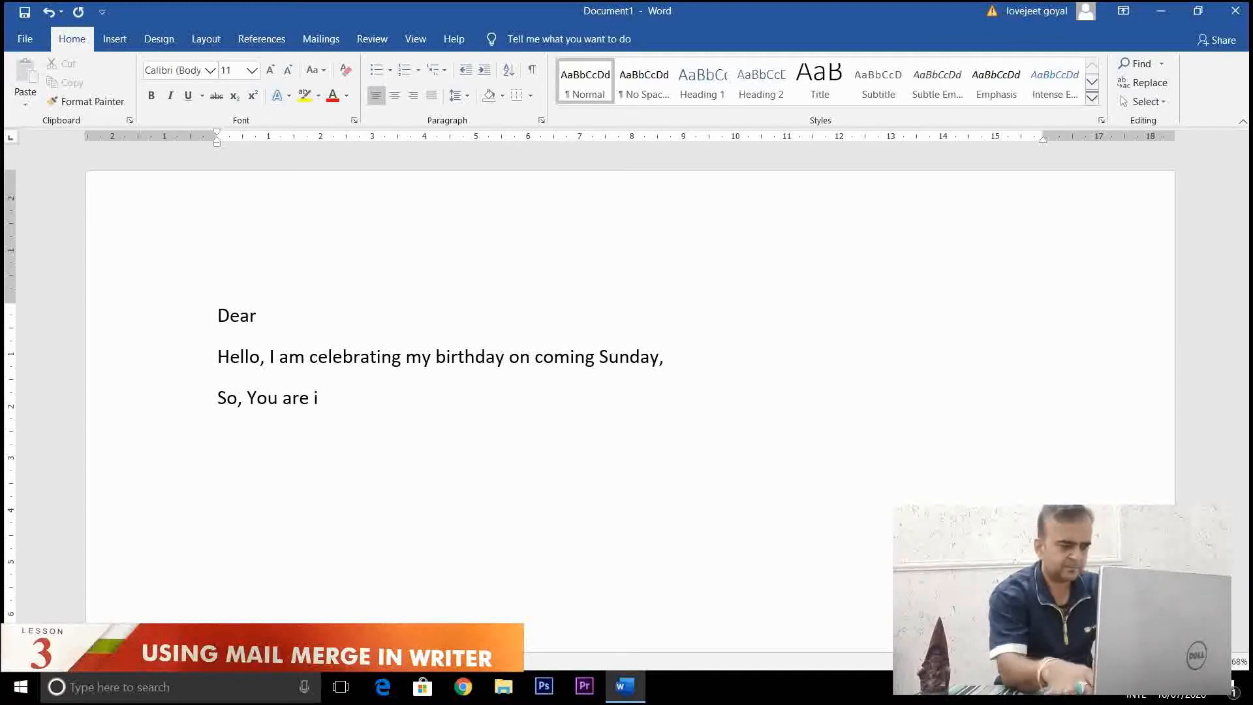
{"action": "type", "text": "ay party."}
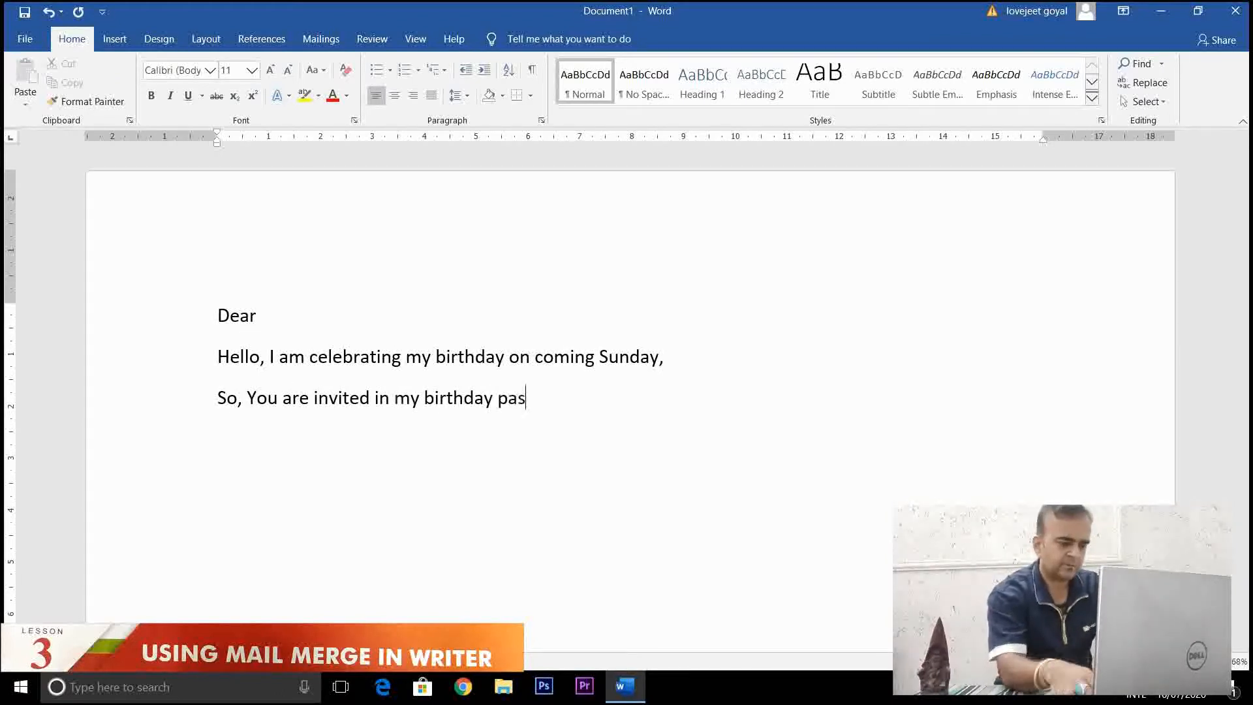
{"action": "key", "text": "Return"}
{"action": "type", "text": "Don"}
{"action": "key", "text": "BackSpace"}
{"action": "key", "text": "BackSpace"}
{"action": "key", "text": "BackSpace"}
{"action": "type", "text": "S"}
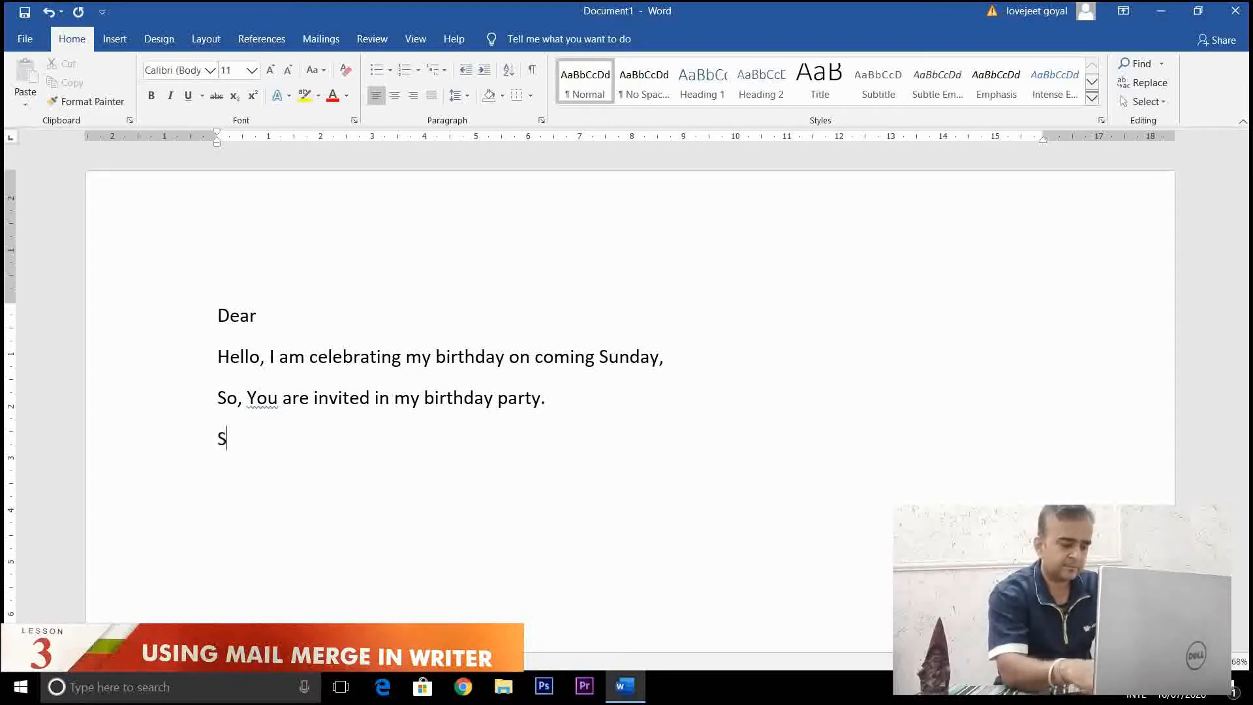
{"action": "type", "text": "unday, My home, evening 6:00 p.m."}
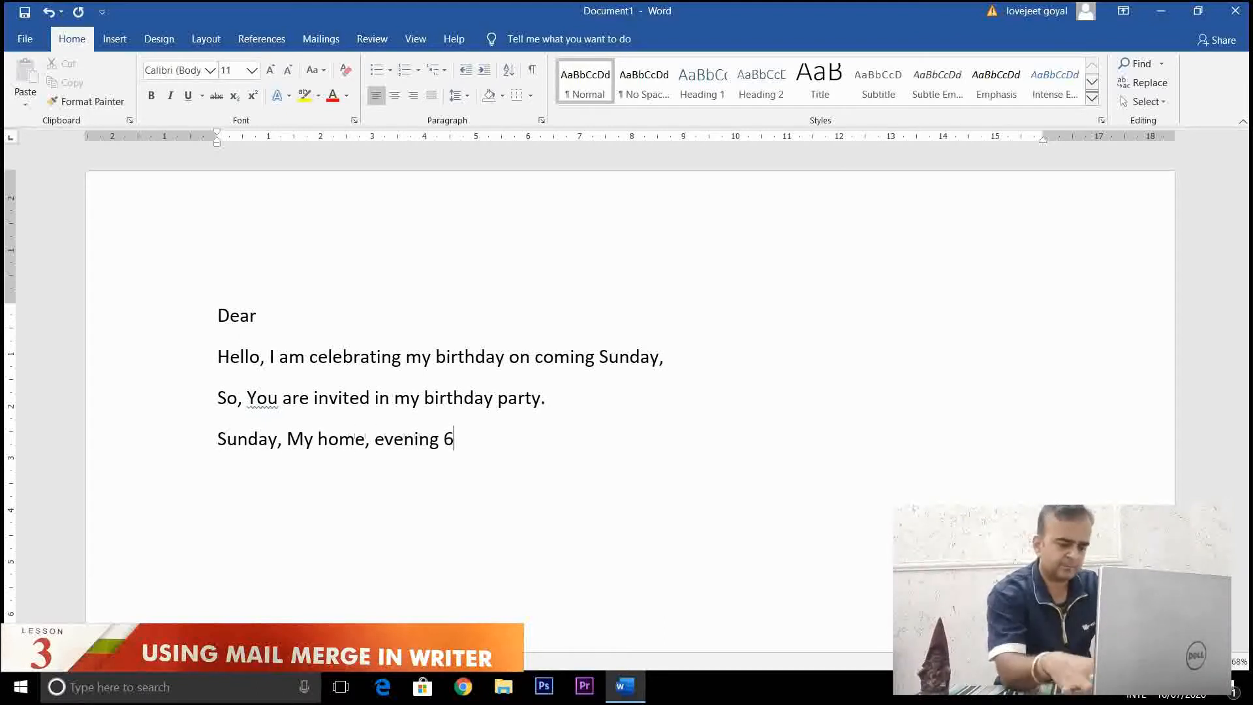
- Close the letter with "Regards" and the sender's first name on separate lines
{"action": "key", "text": "Return"}
{"action": "type", "text": "Regards"}
{"action": "key", "text": "Return"}
{"action": "type", "text": "Akshay"}
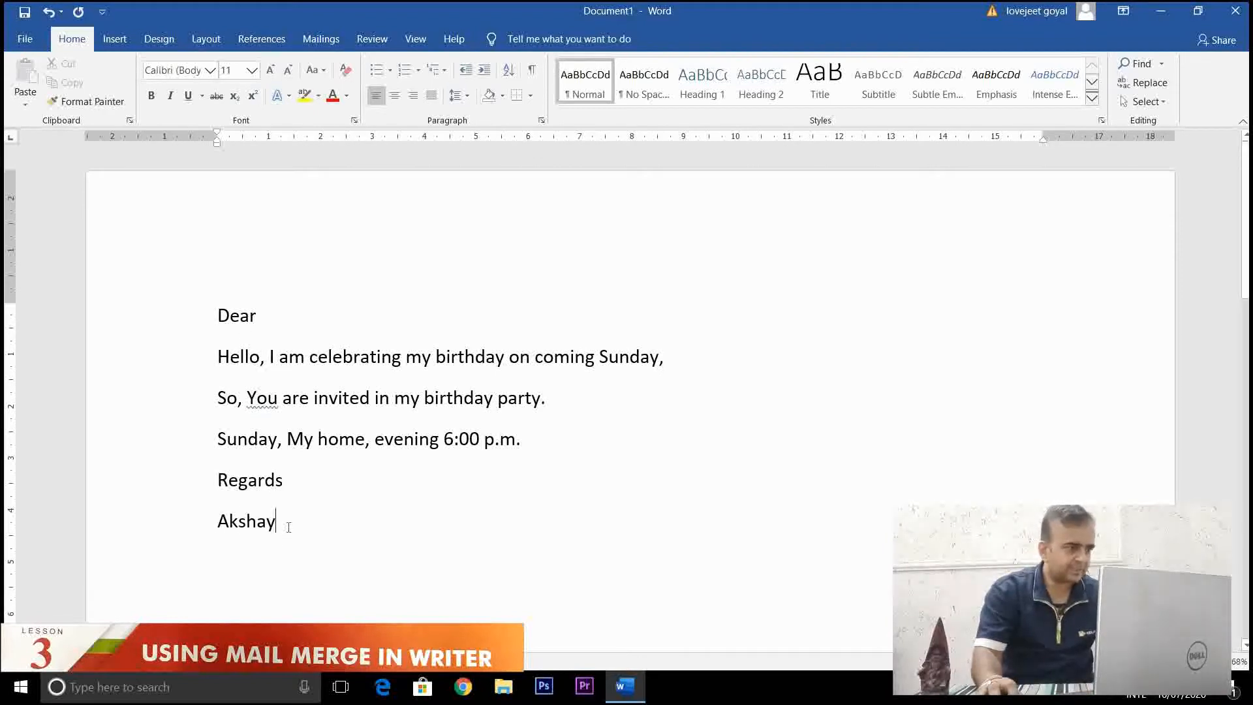
{"action": "left_click", "coordinate": [119, 40]}
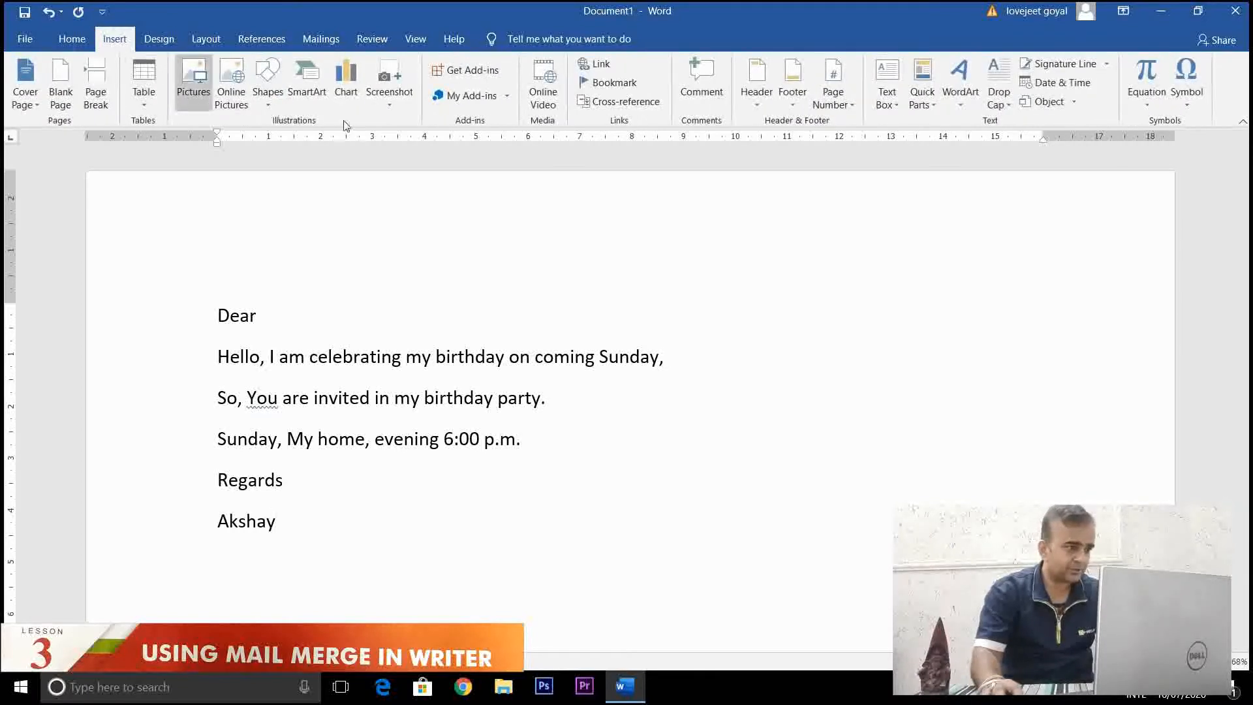
{"action": "left_click", "coordinate": [25, 39]}
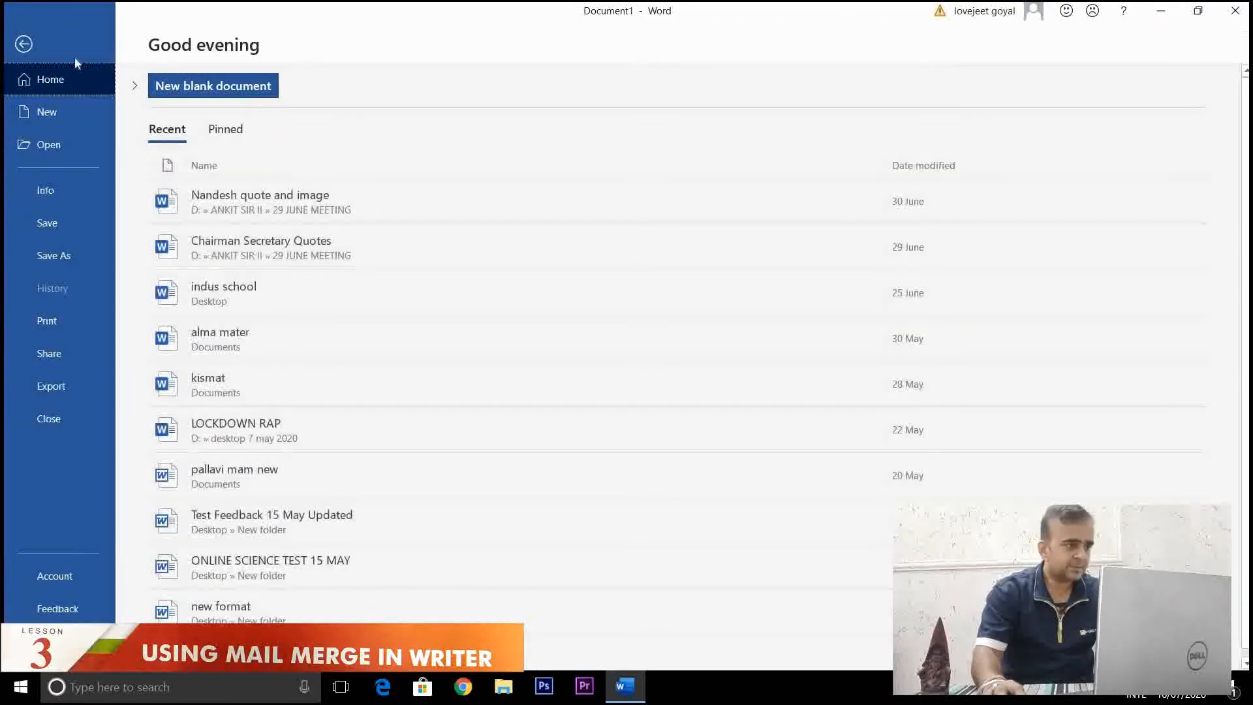
{"action": "left_click", "coordinate": [23, 44]}
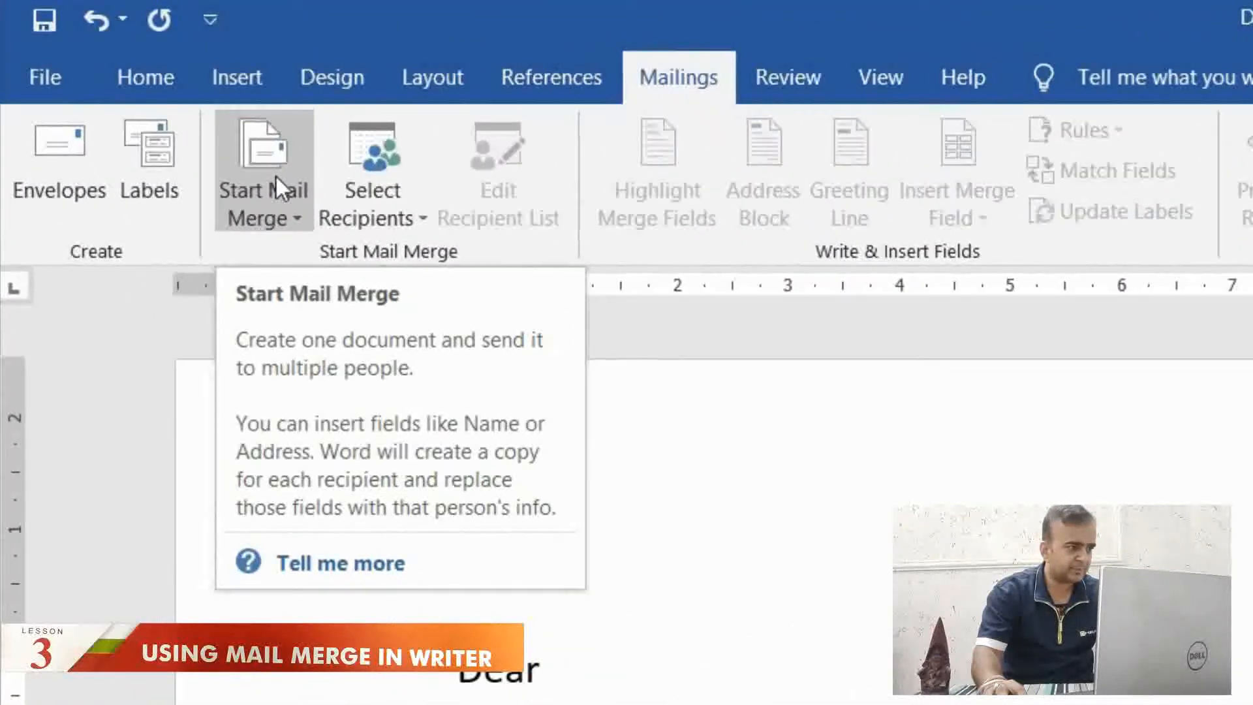
- Set the mail merge document type to Normal Word Document
{"action": "left_click", "coordinate": [275, 176]}
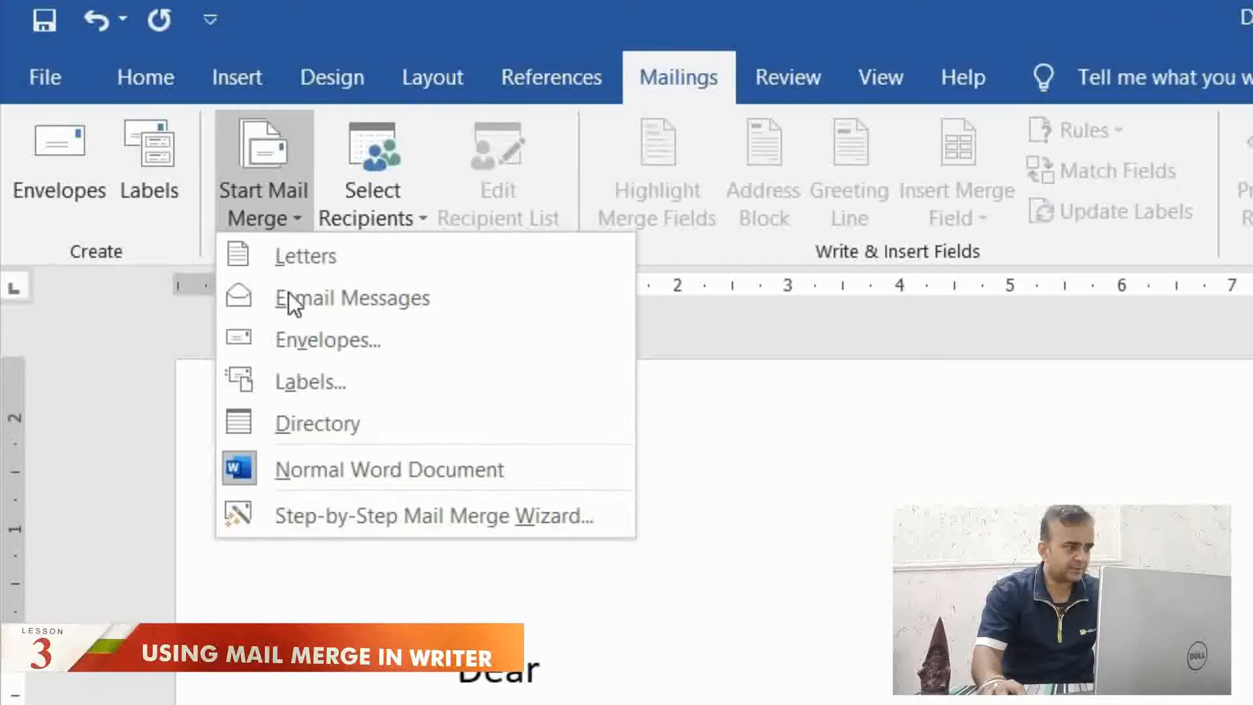
{"action": "left_click", "coordinate": [339, 475]}
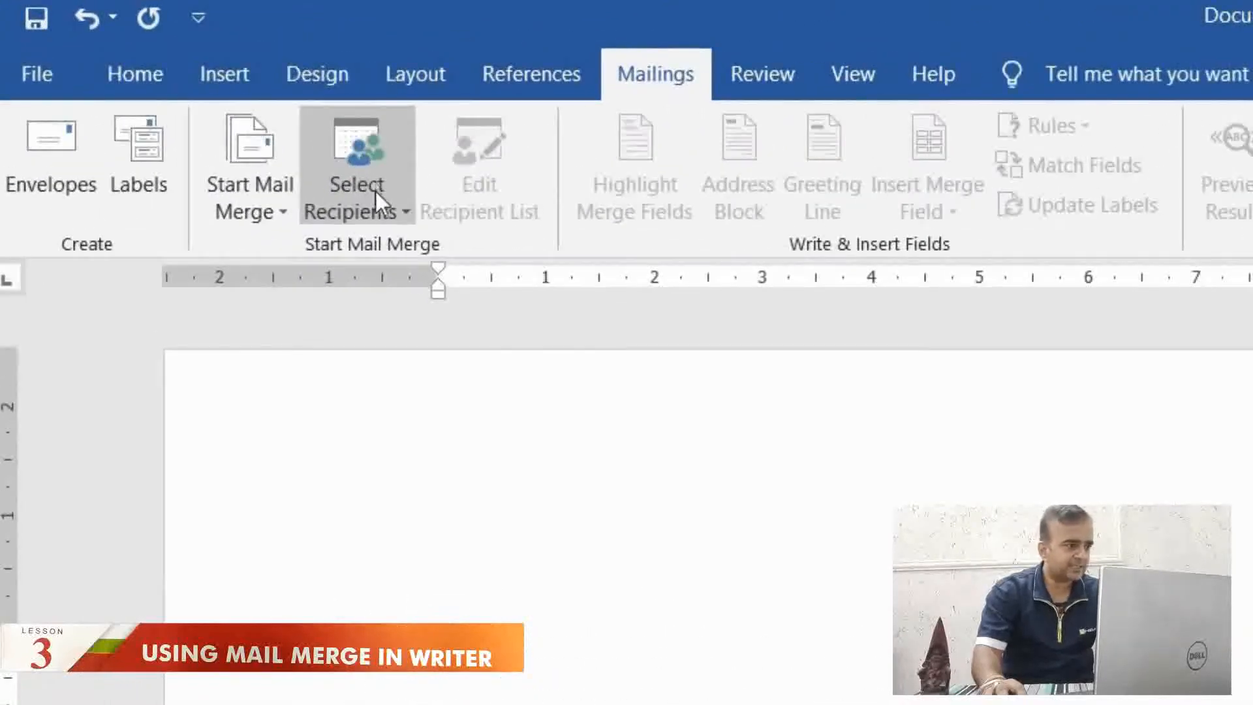
{"action": "left_click", "coordinate": [373, 196]}
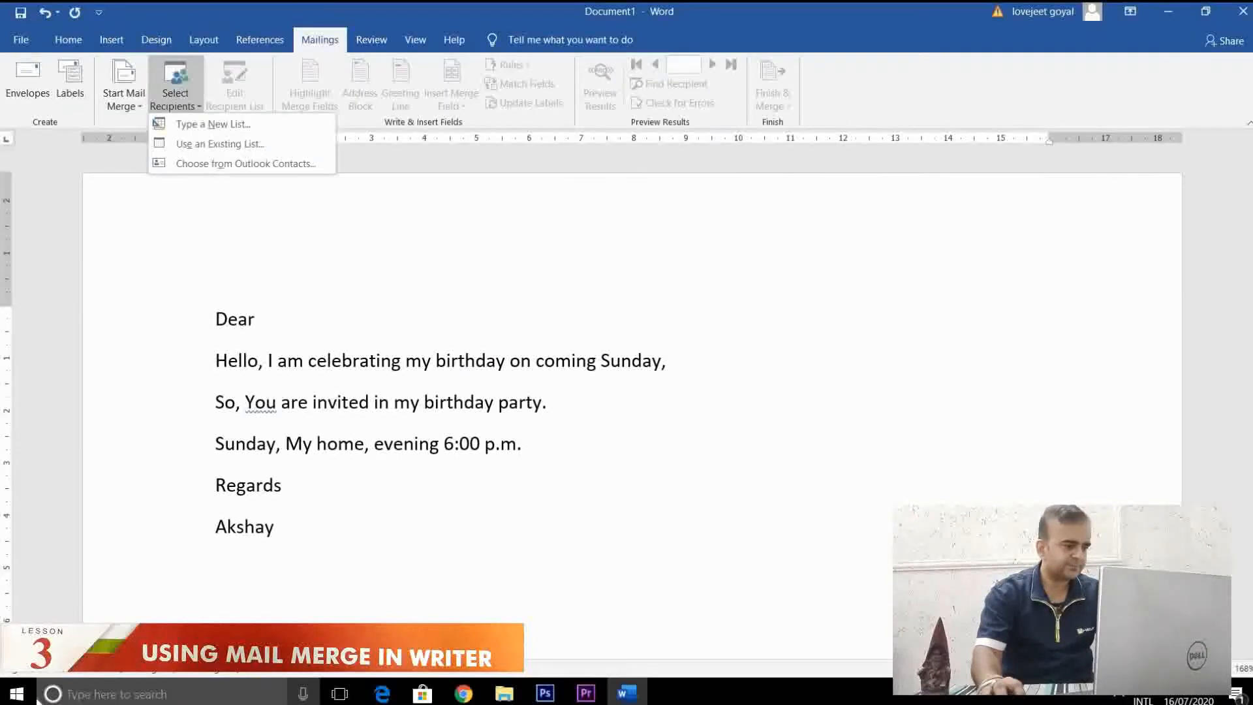
{"action": "left_click", "coordinate": [424, 249]}
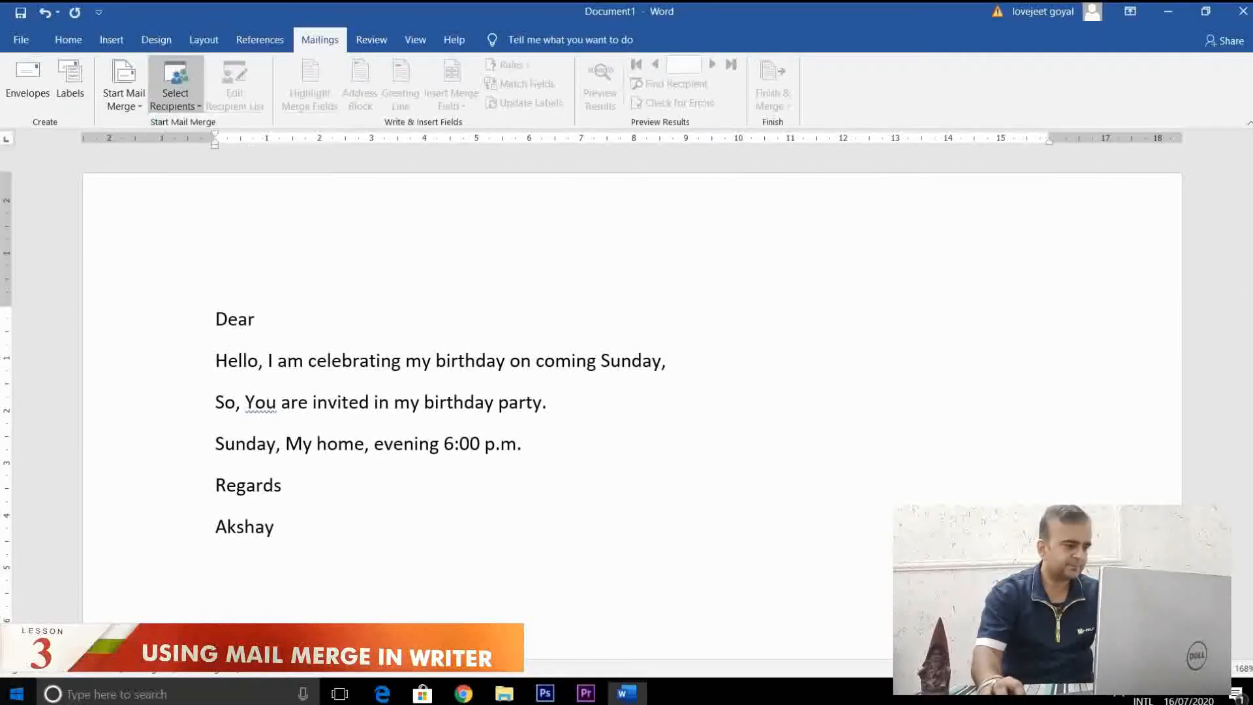
- Switch to Excel, create a blank workbook and maximize its window
{"action": "left_click", "coordinate": [16, 693]}
{"action": "left_click", "coordinate": [719, 517]}
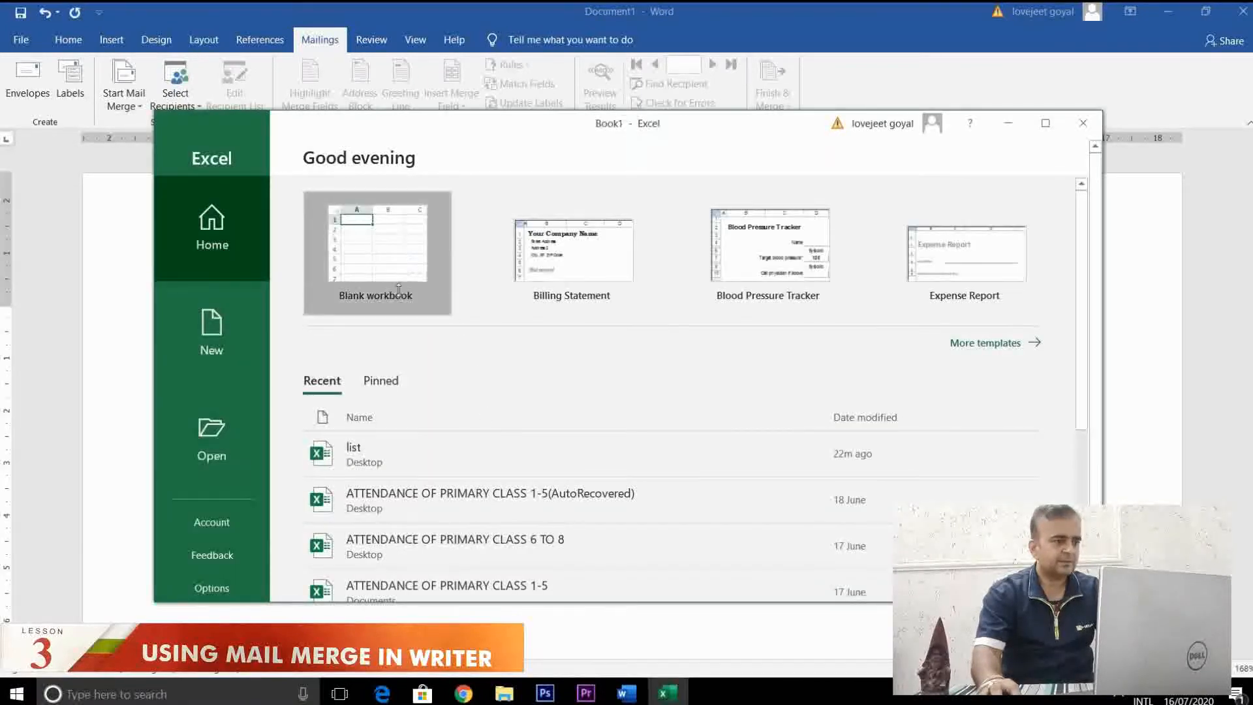
{"action": "left_click", "coordinate": [398, 290]}
{"action": "left_click", "coordinate": [1044, 123]}
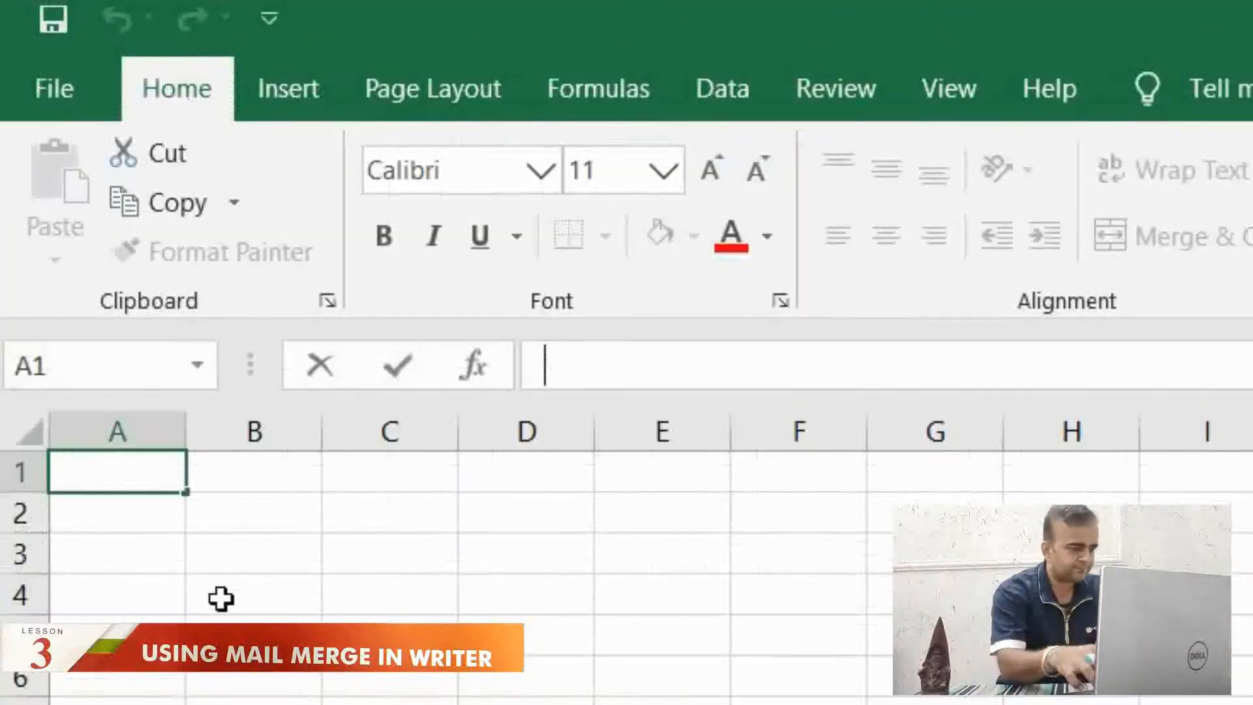
- Enter the column headers NAME, ADDRESS and CITY in cells A1 to C1
{"action": "type", "text": "NAME"}
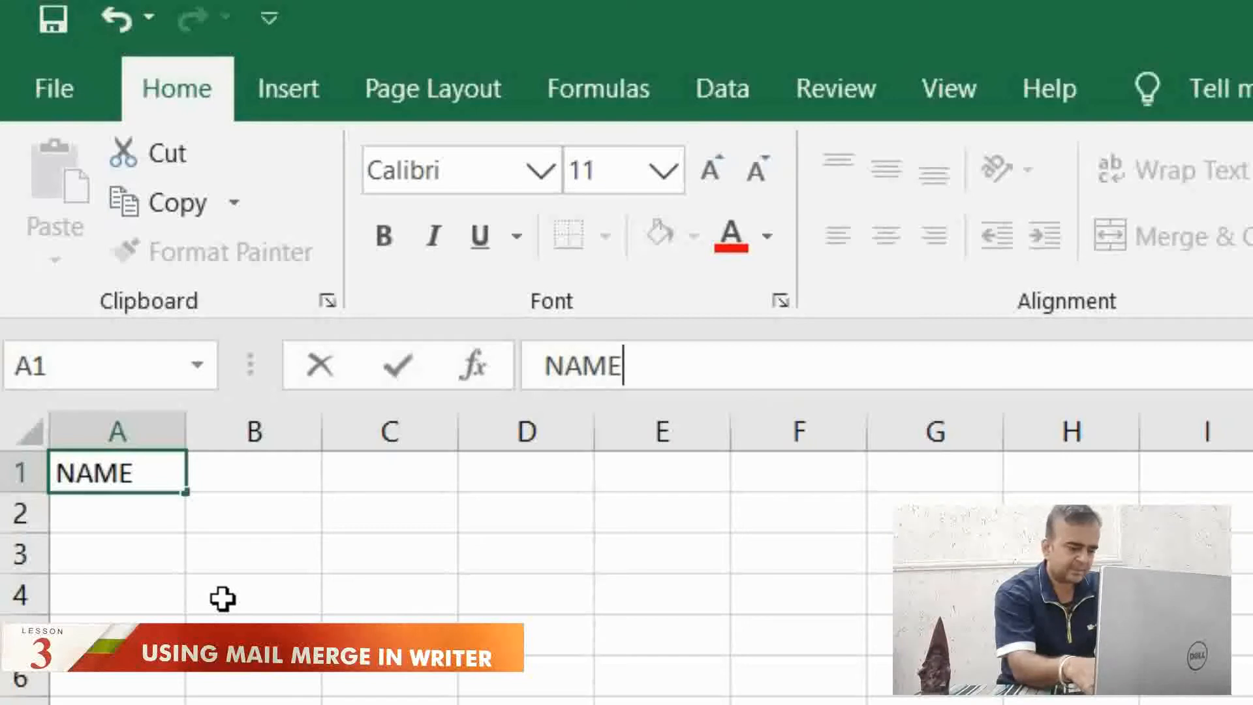
{"action": "type", "text": "a"}
{"action": "key", "text": "BackSpace"}
{"action": "key", "text": "Tab"}
{"action": "type", "text": "ADDRESS"}
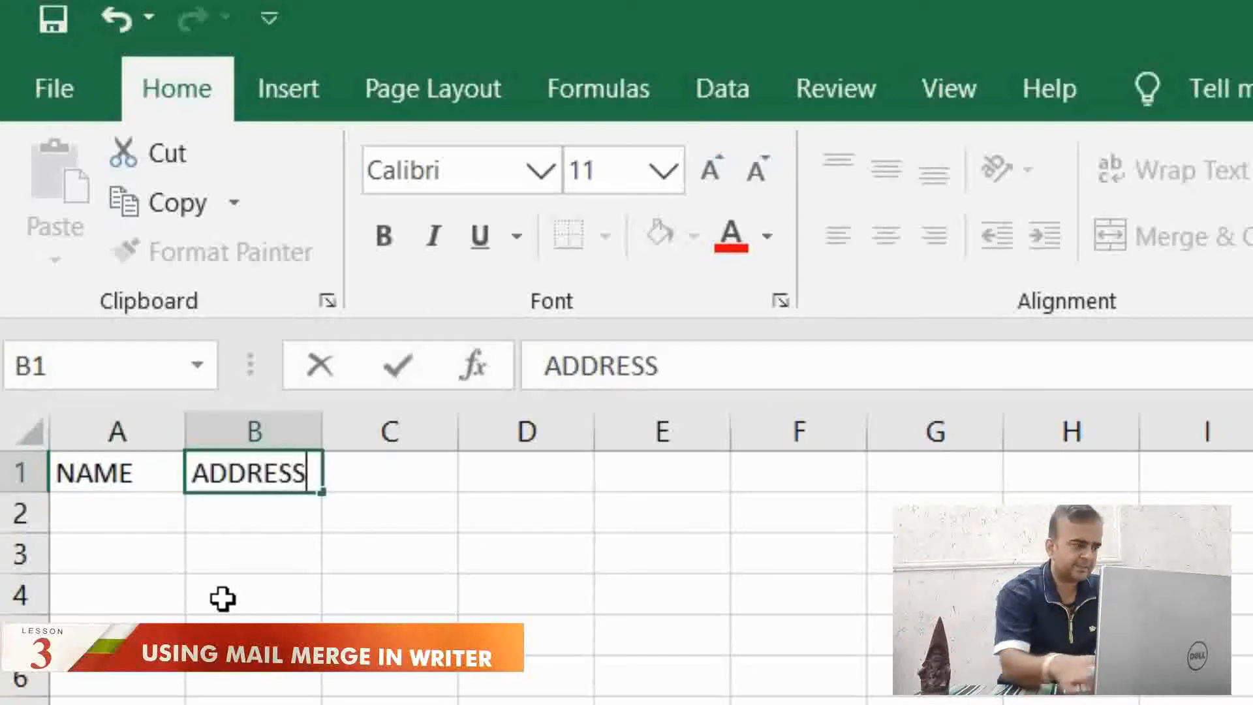
{"action": "key", "text": "Tab"}
{"action": "type", "text": "CITY"}
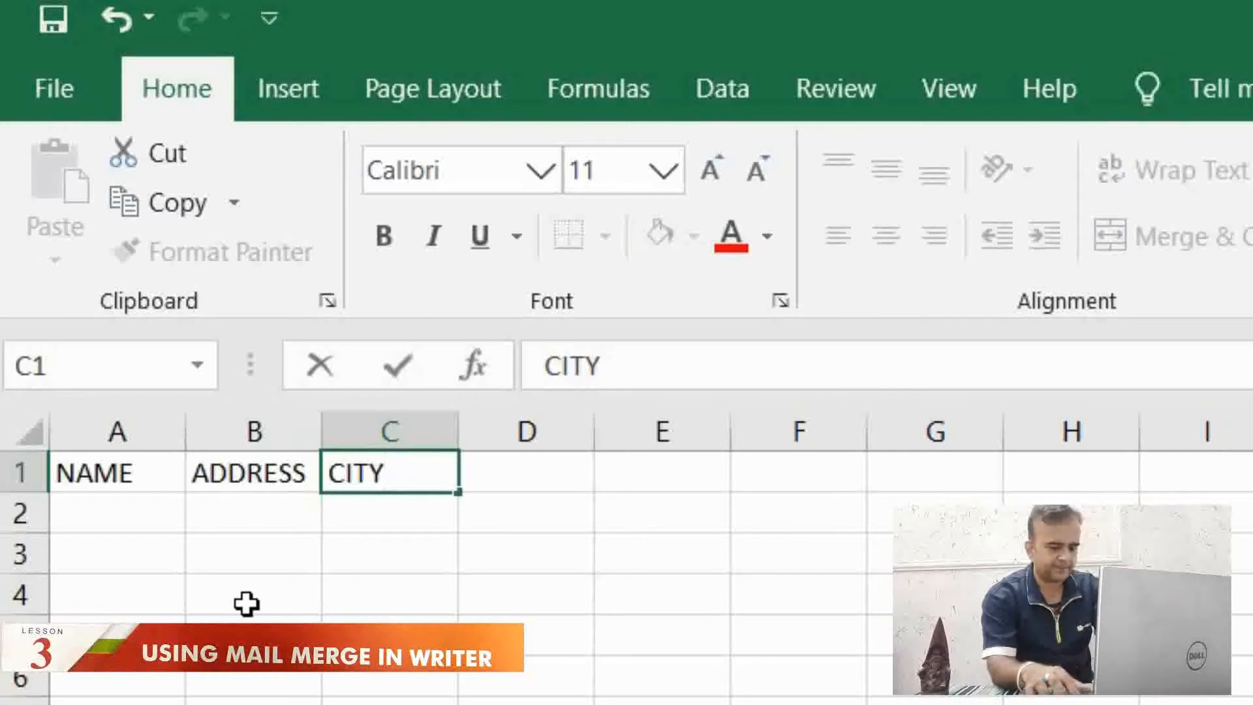
{"action": "key", "text": "Return"}
- Enter the first recipient's name, address and city in cells A2 to C2
{"action": "key", "text": "Left"}
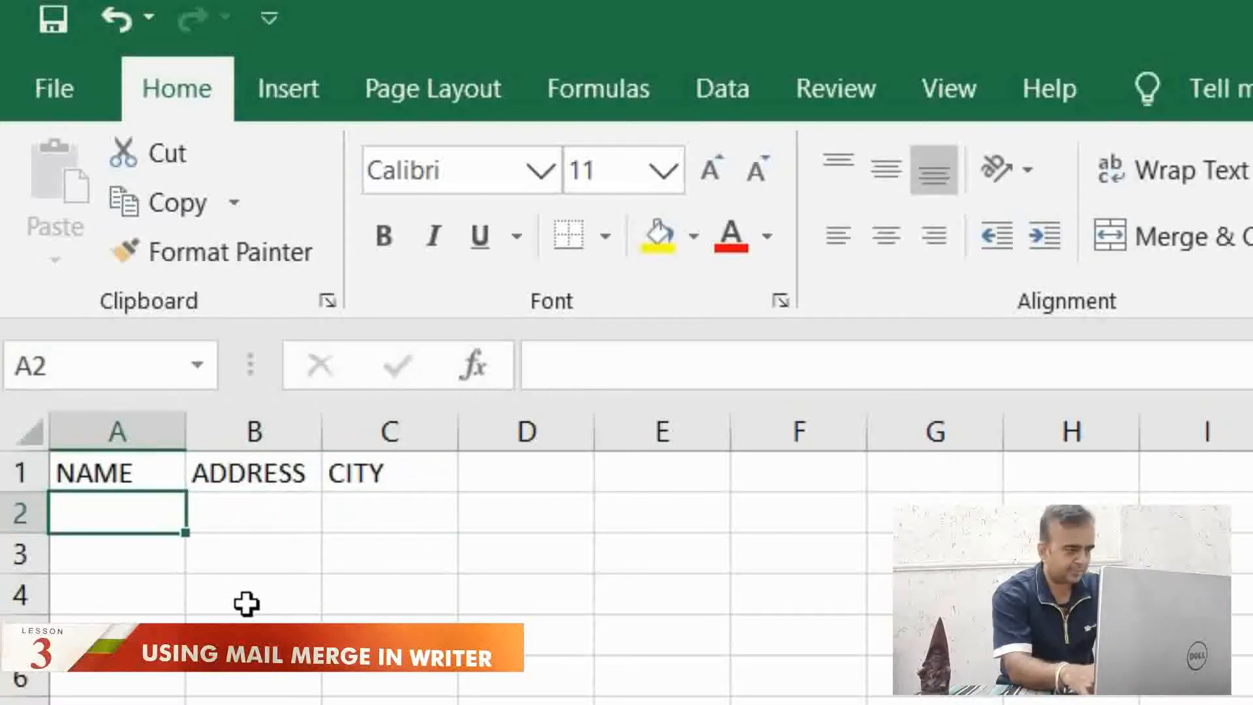
{"action": "type", "text": "JAI"}
{"action": "key", "text": "Tab"}
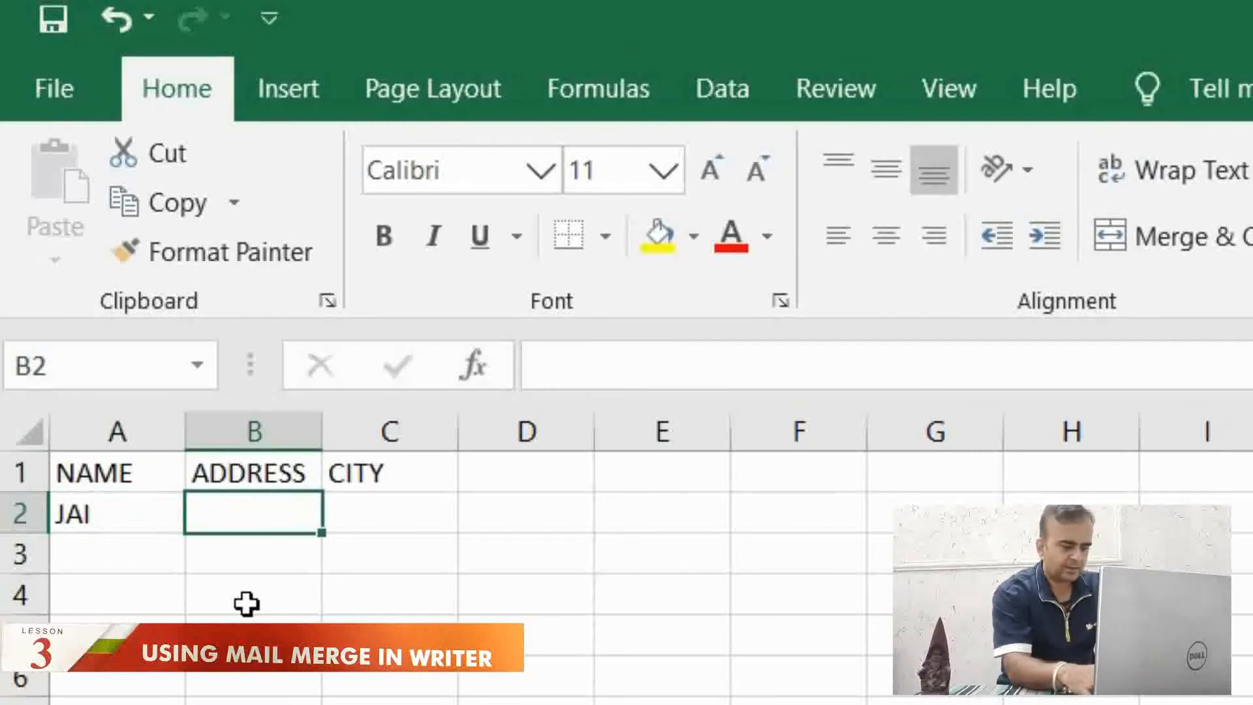
{"action": "type", "text": "H NO 123"}
{"action": "key", "text": "Tab"}
{"action": "type", "text": "JODHPUR"}
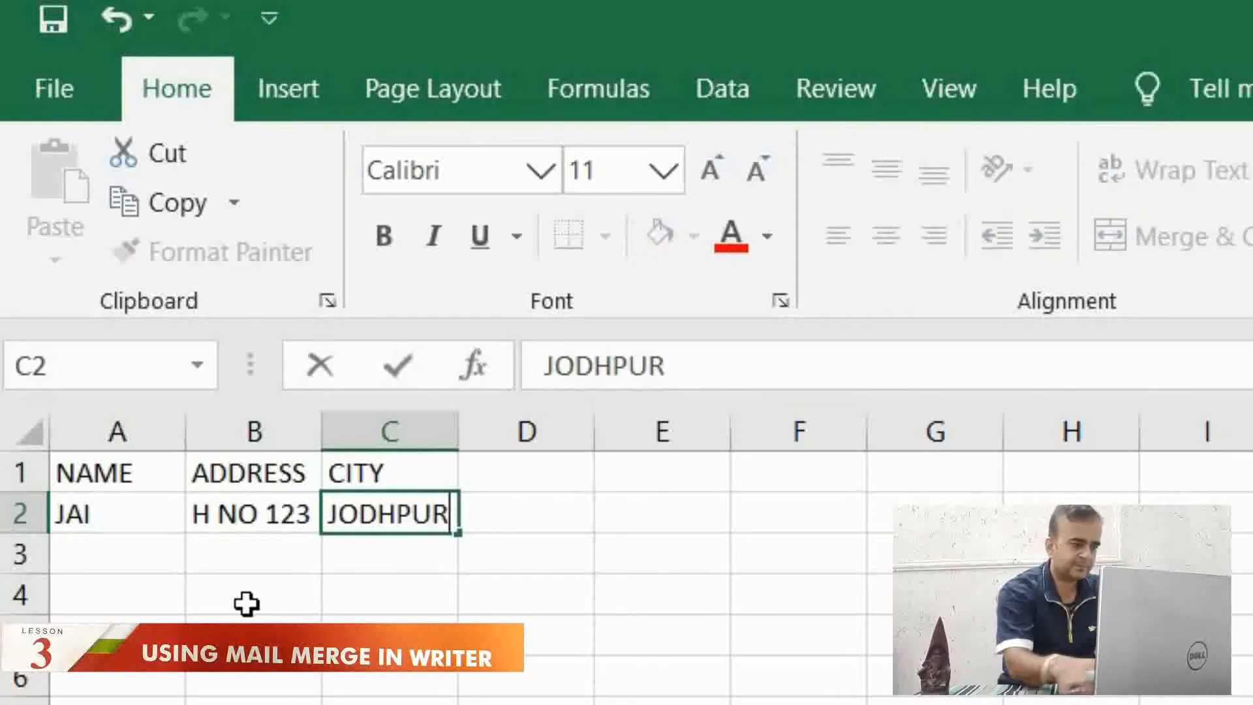
{"action": "key", "text": "Return"}
- Enter the names, addresses and cities of two more recipients in rows 3 and 4
{"action": "key", "text": "Left"}
{"action": "key", "text": "Left"}
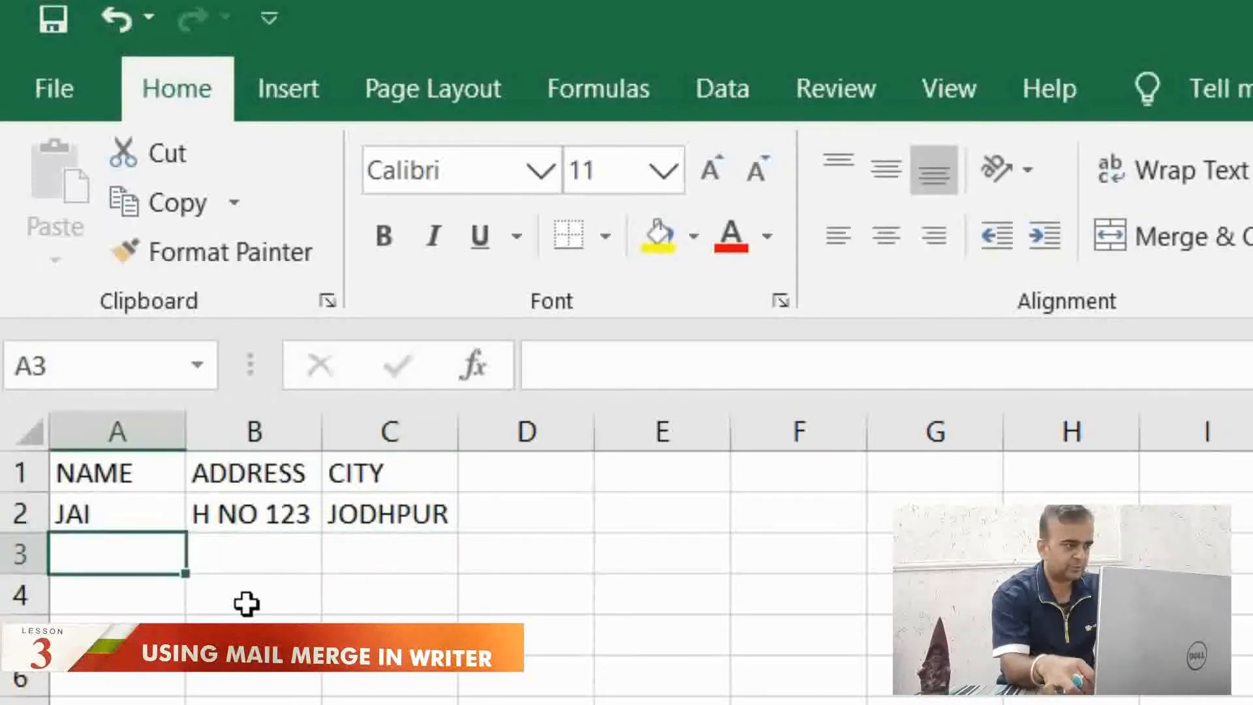
{"action": "type", "text": "VIJAY"}
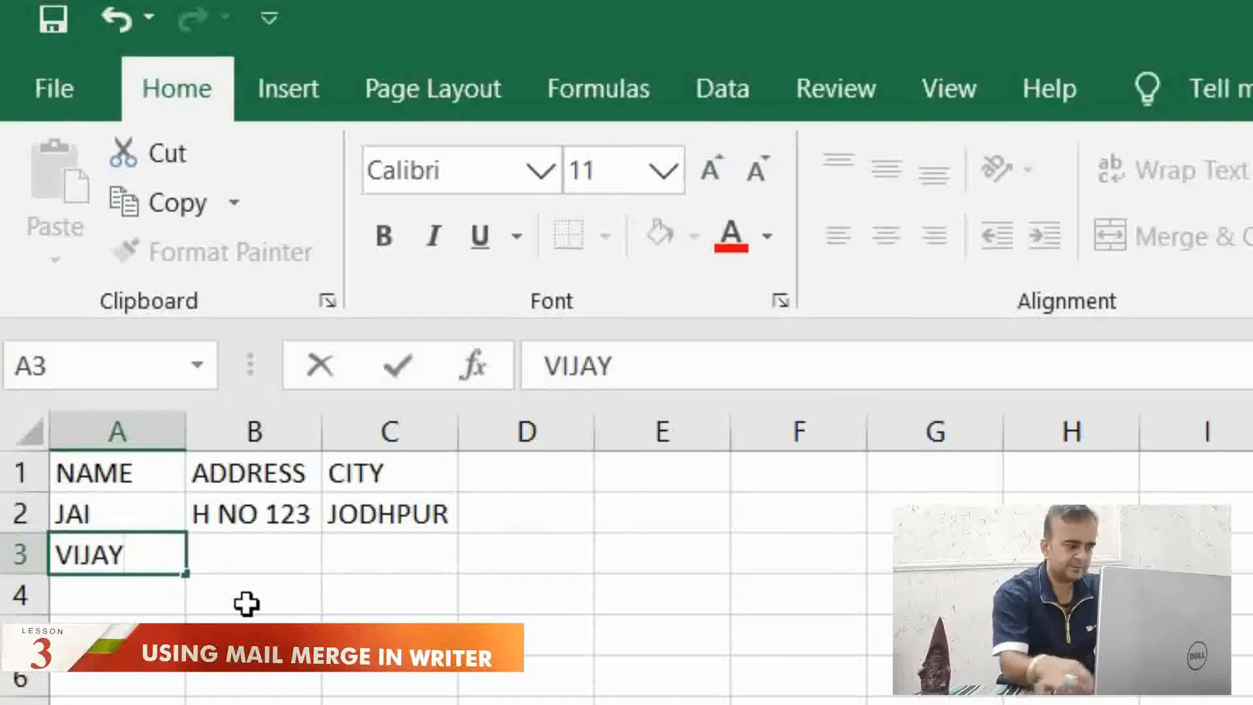
{"action": "key", "text": "Tab"}
{"action": "type", "text": "H NO "}
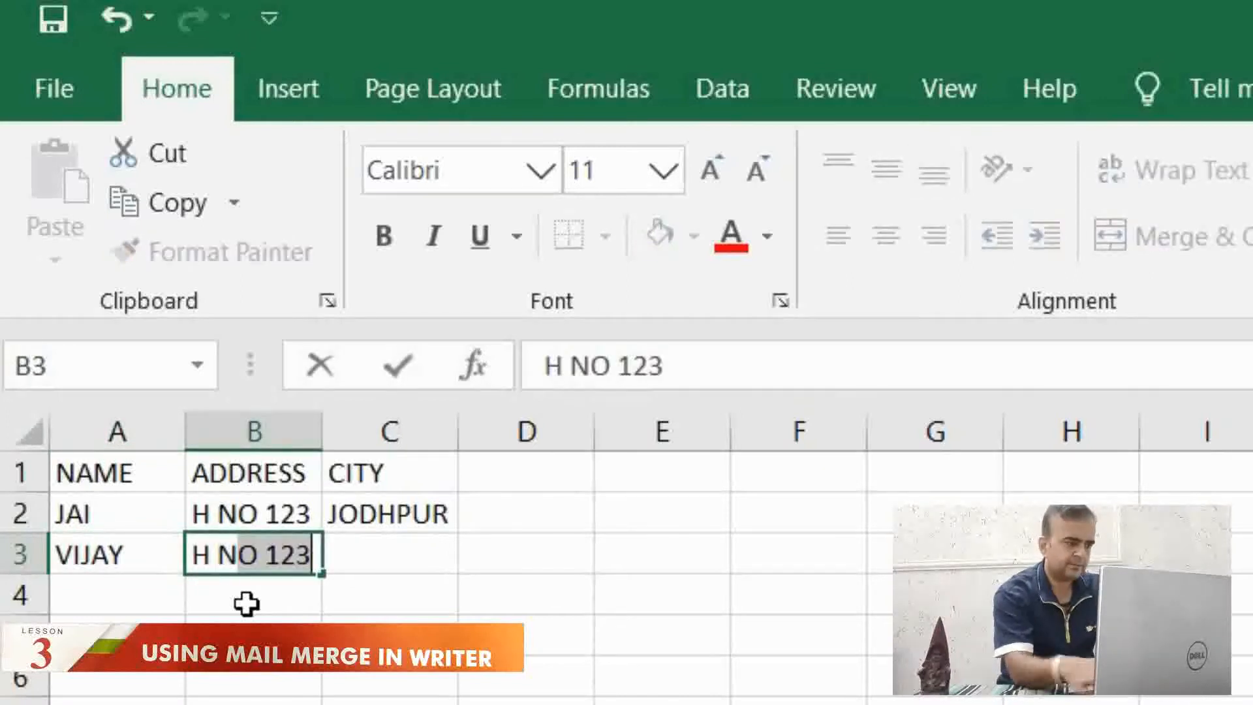
{"action": "type", "text": "245"}
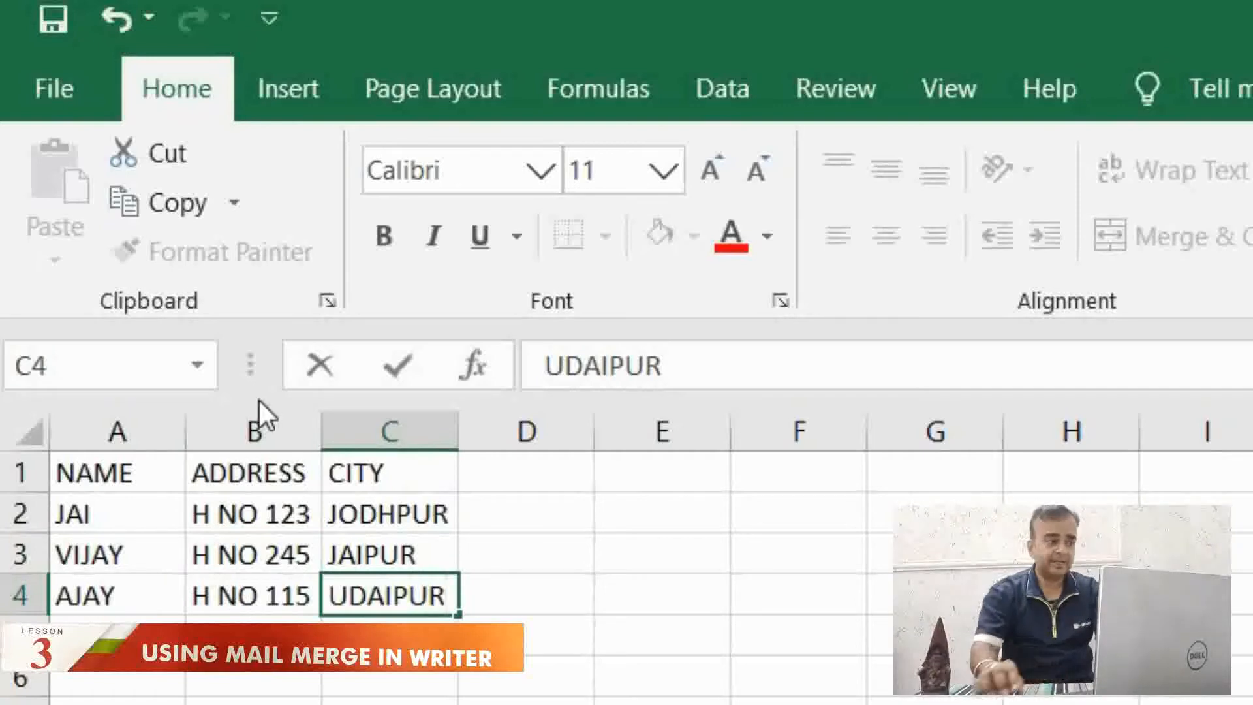
- Save the workbook to the Desktop as MY LIST in Excel Workbook format
{"action": "left_click", "coordinate": [55, 26]}
{"action": "left_click", "coordinate": [468, 230]}
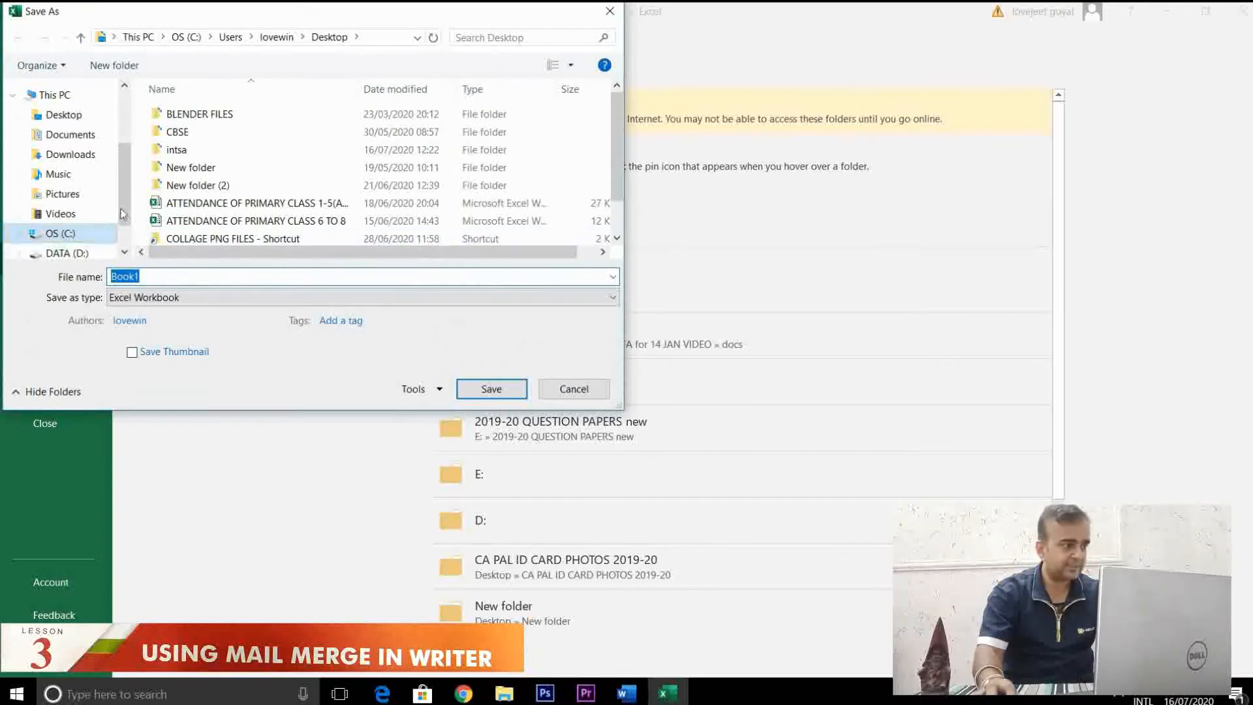
{"action": "scroll", "coordinate": [104, 245], "scroll_direction": "down", "scroll_amount": 1}
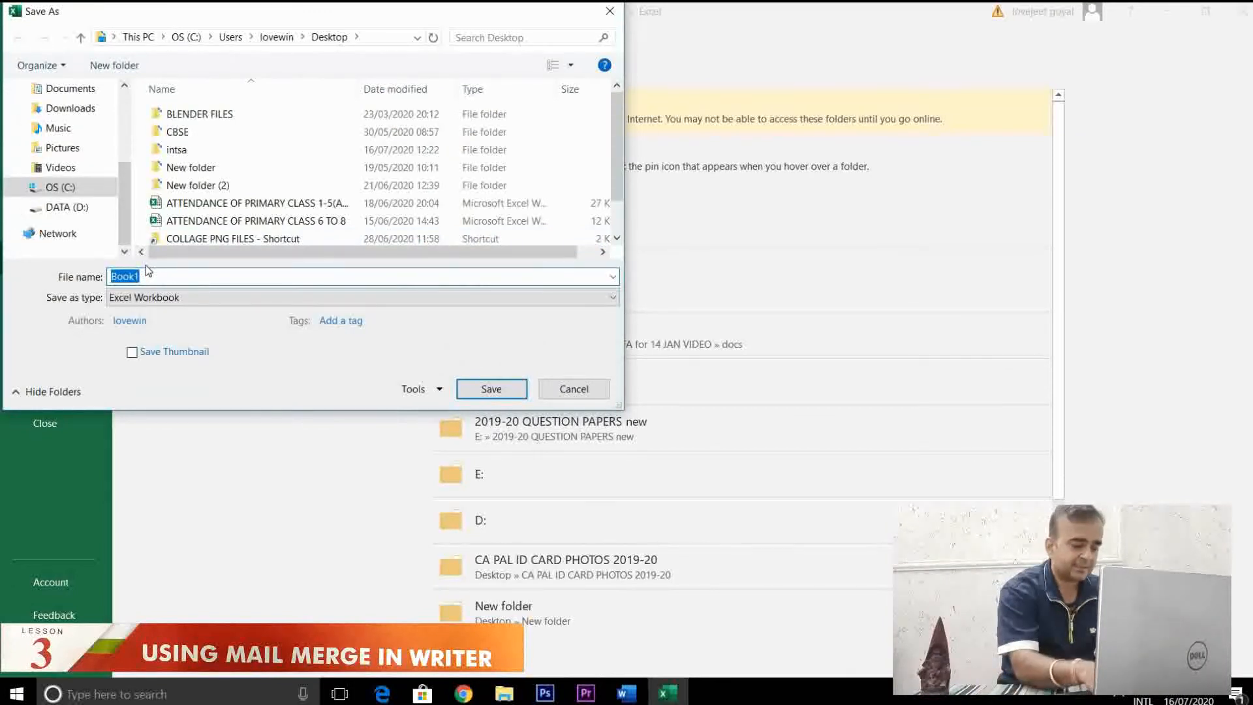
{"action": "type", "text": "MY LIST"}
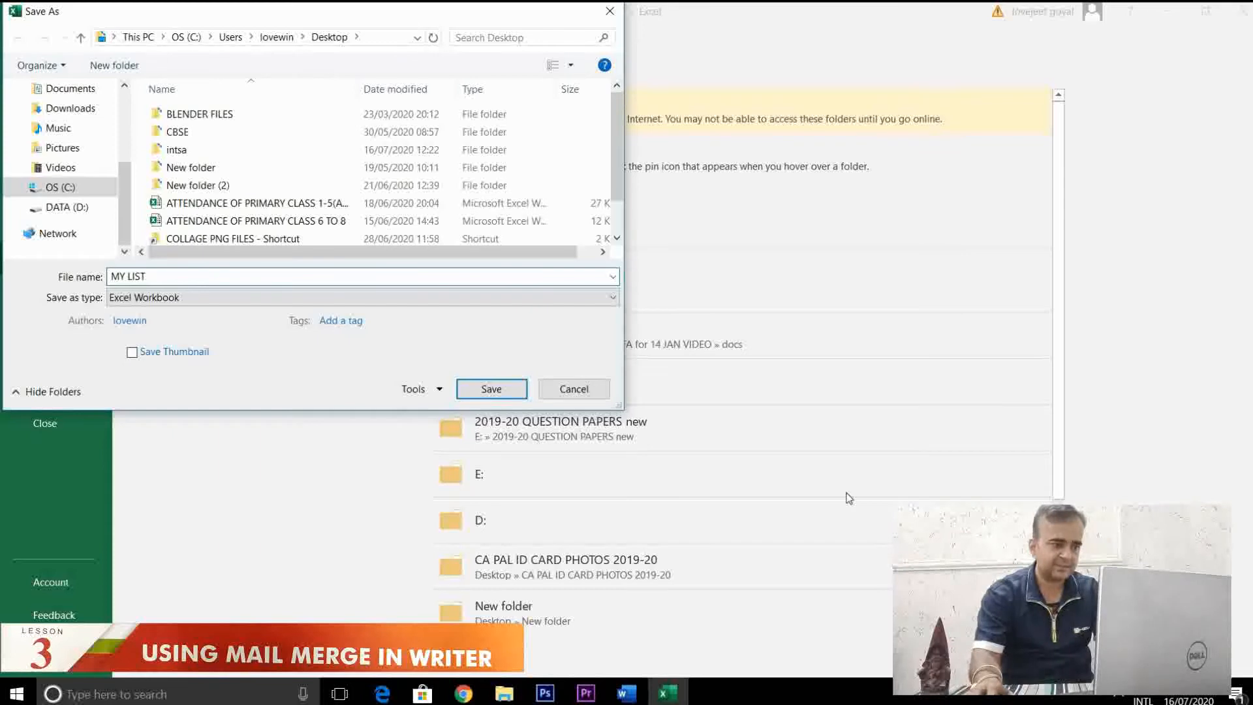
{"action": "left_click", "coordinate": [464, 386]}
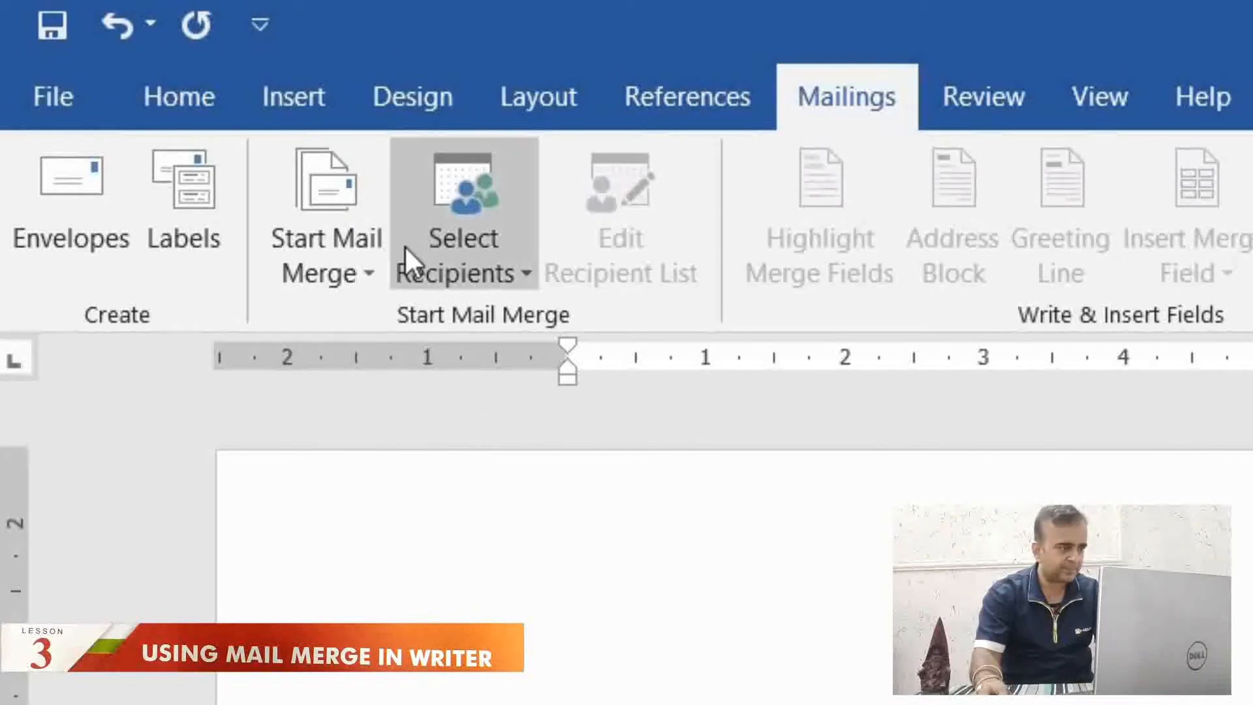
- In Word, use the existing MY LIST workbook from the Desktop as the recipient list, taking Sheet1$ with its first row as column headers
{"action": "left_click", "coordinate": [455, 214]}
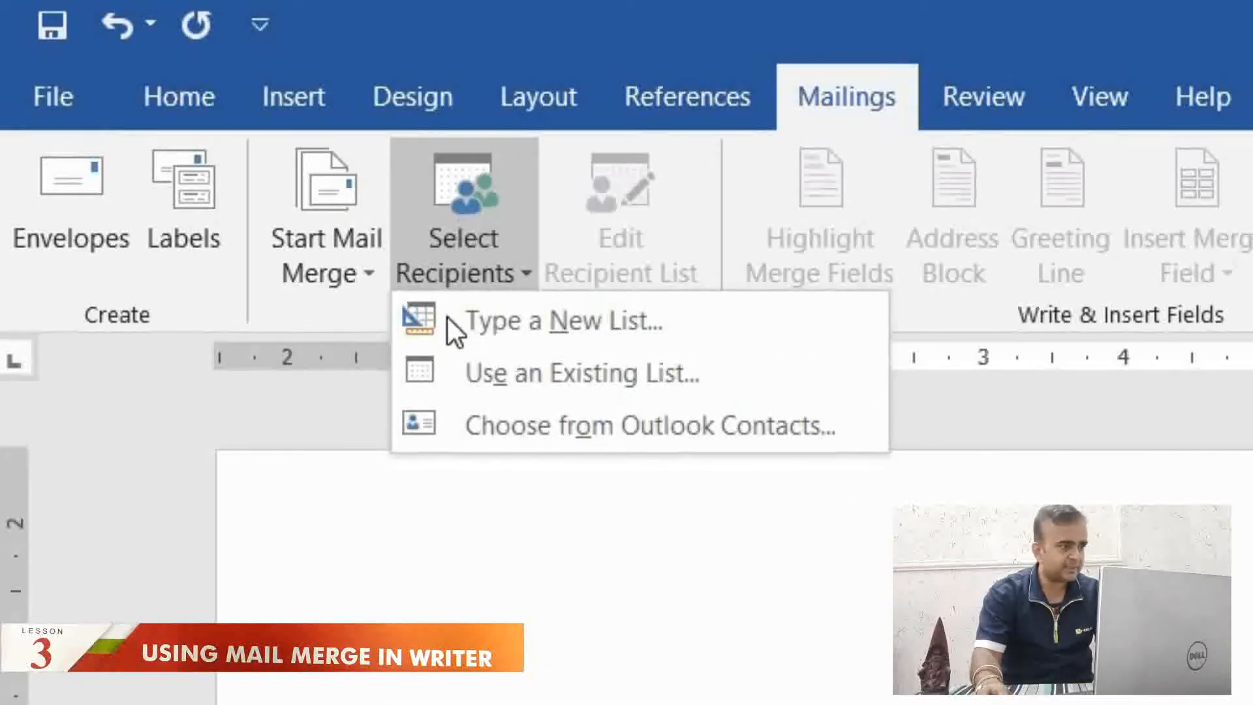
{"action": "left_click", "coordinate": [524, 386]}
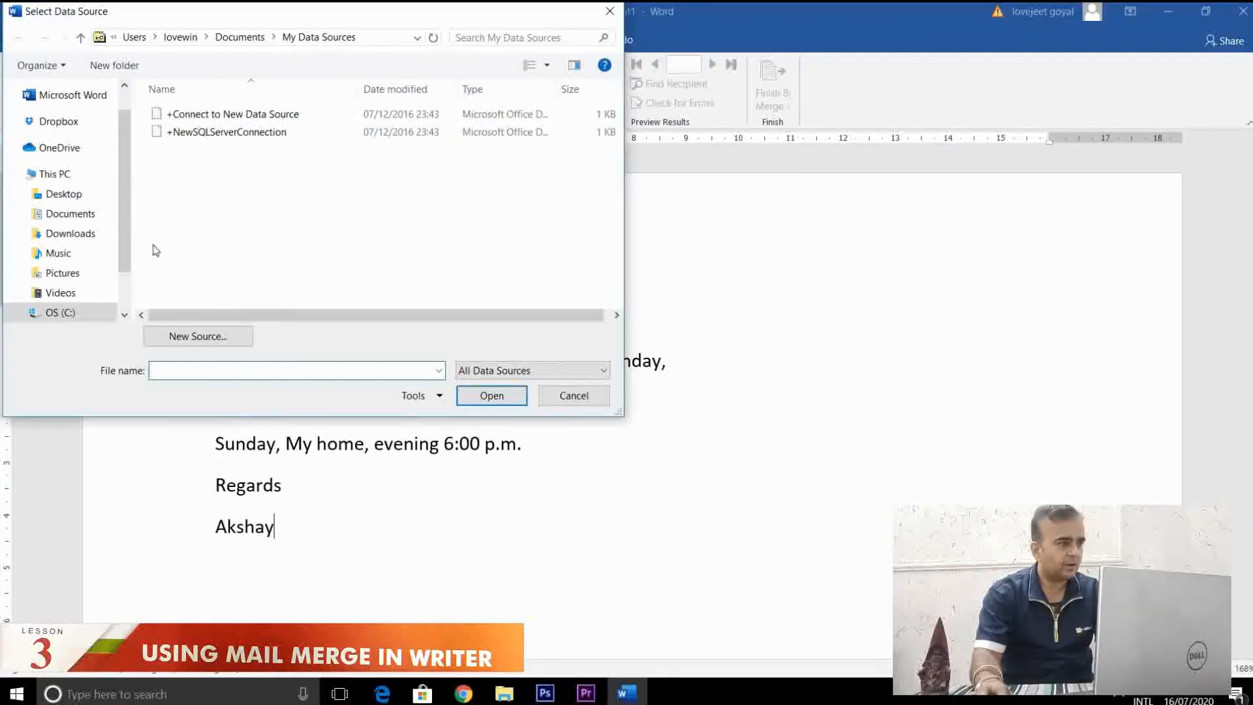
{"action": "left_click", "coordinate": [64, 194]}
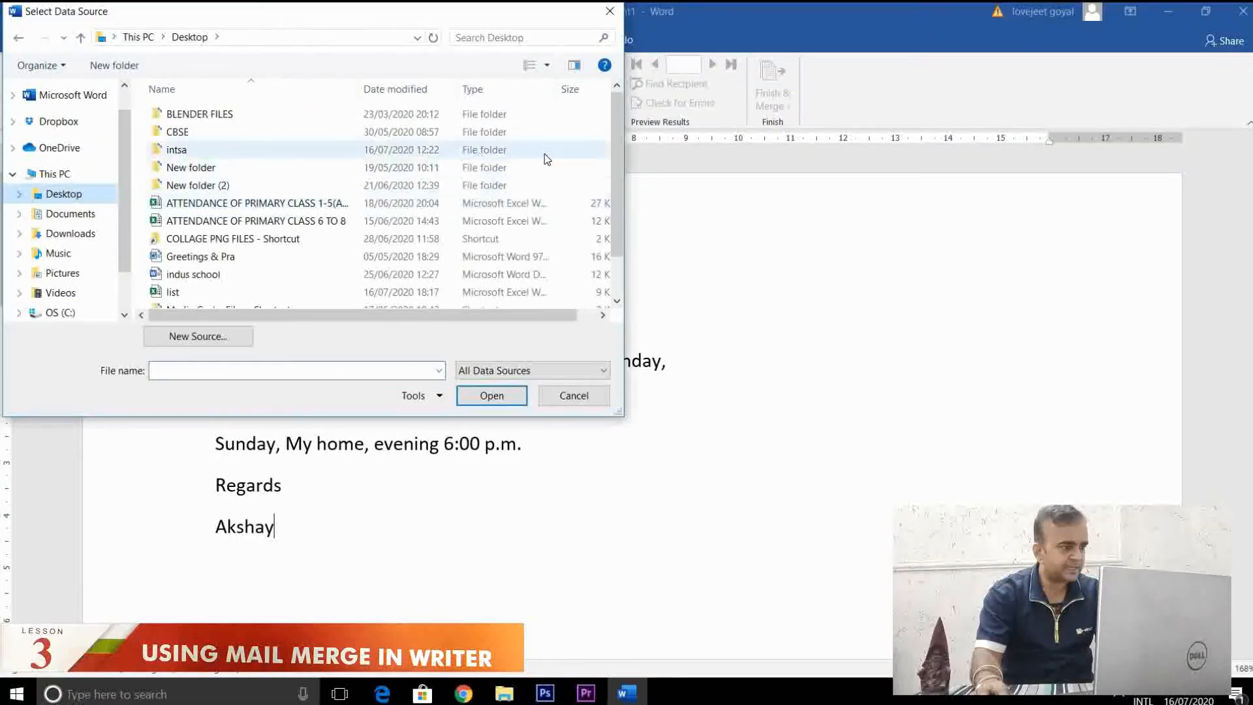
{"action": "scroll", "coordinate": [602, 173], "scroll_direction": "down", "scroll_amount": 1}
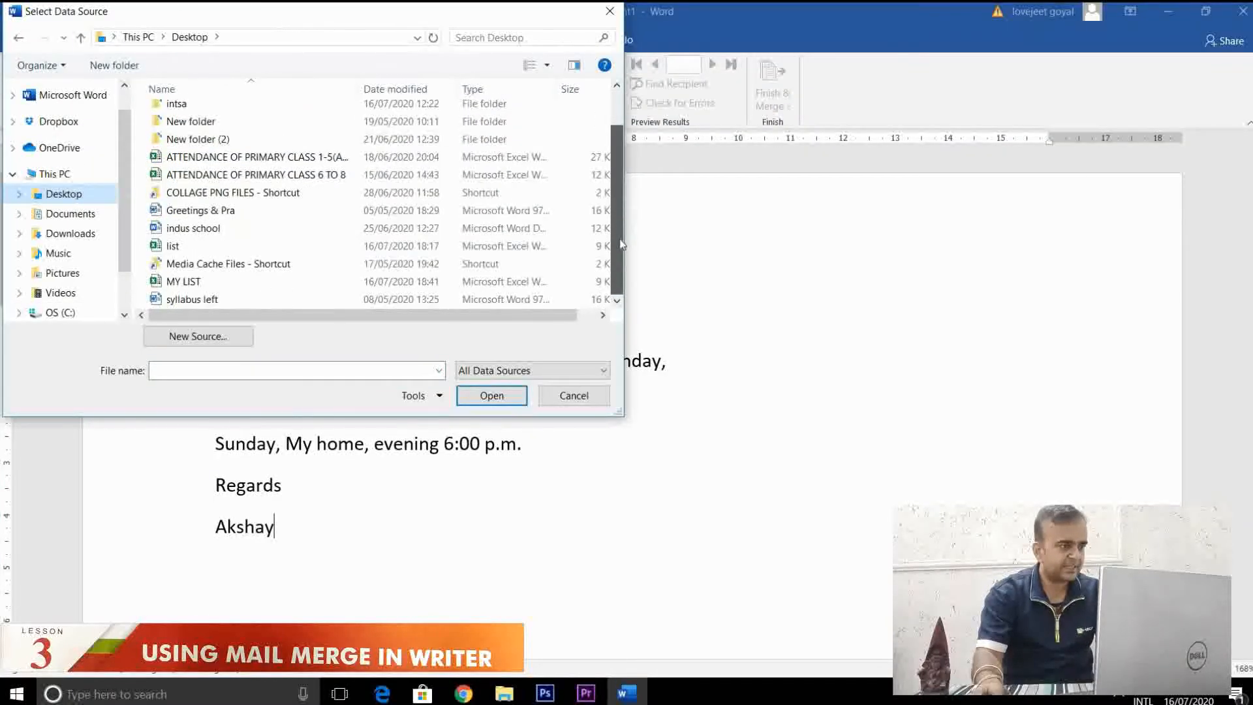
{"action": "left_click", "coordinate": [164, 281]}
{"action": "left_click", "coordinate": [492, 396]}
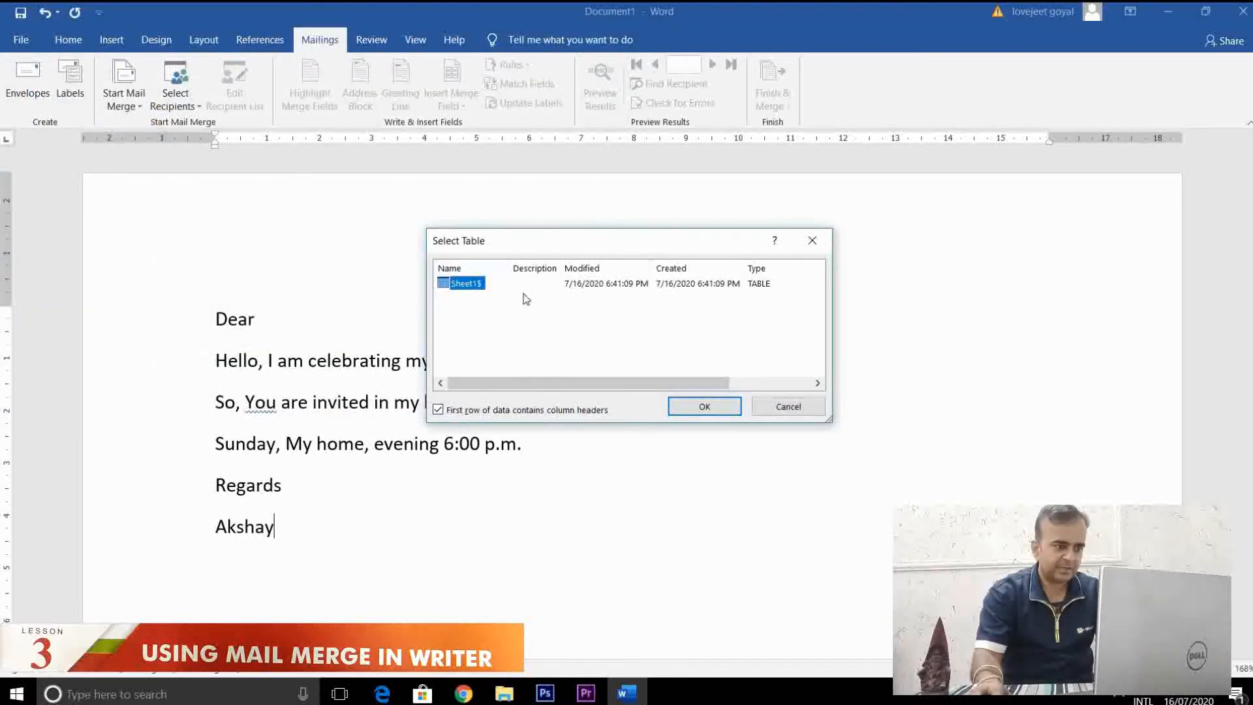
{"action": "left_click", "coordinate": [713, 405]}
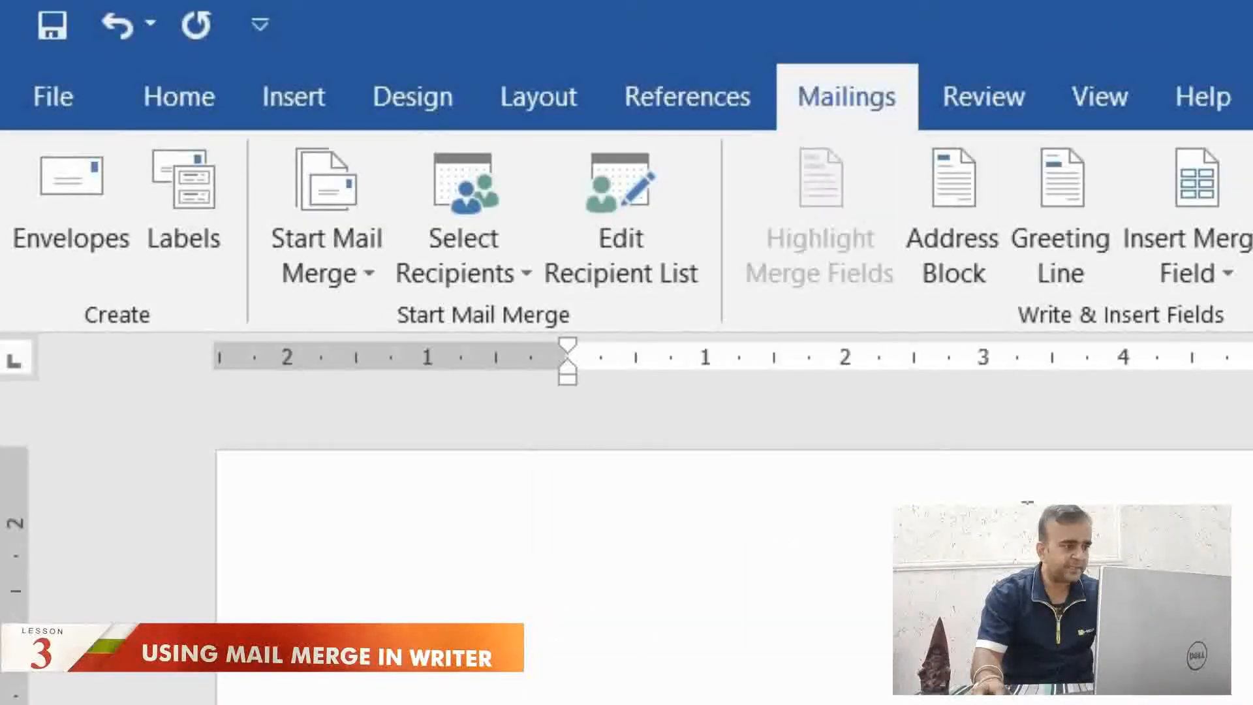
- Insert the NAME merge field after "Dear", and the ADDRESS and CITY fields on separate new lines below the sender's name
{"action": "left_click", "coordinate": [1222, 273]}
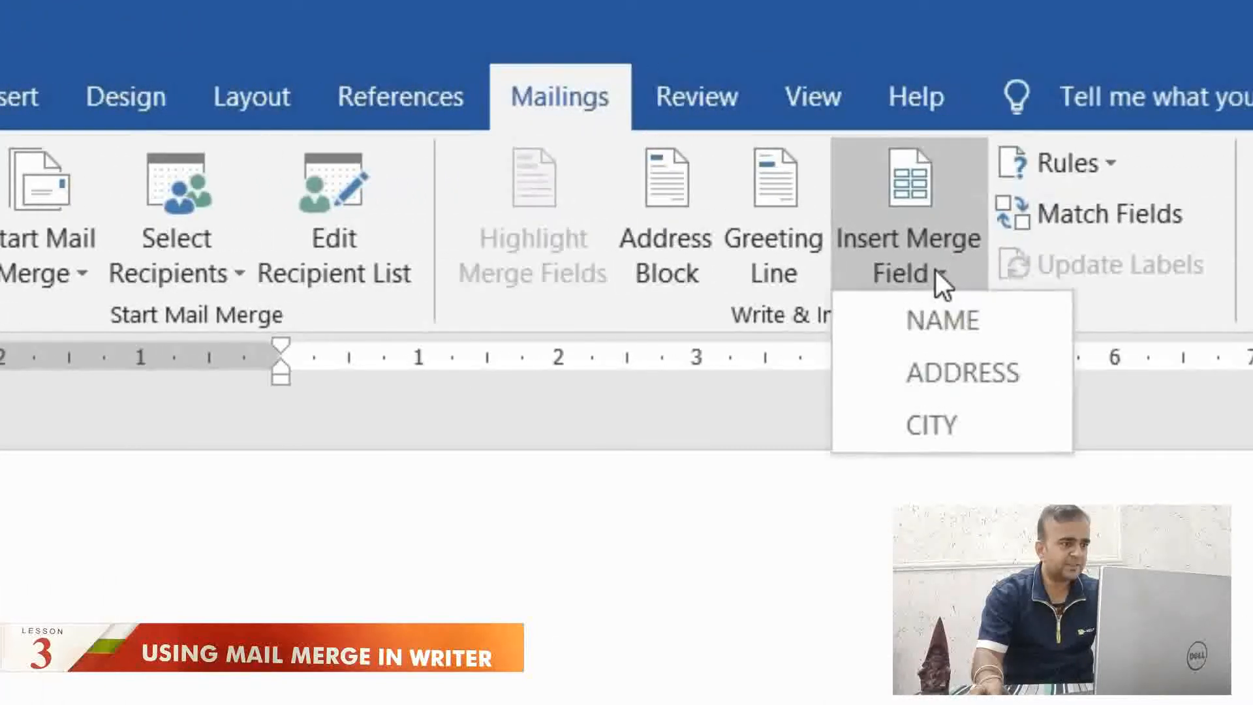
{"action": "left_click", "coordinate": [942, 319]}
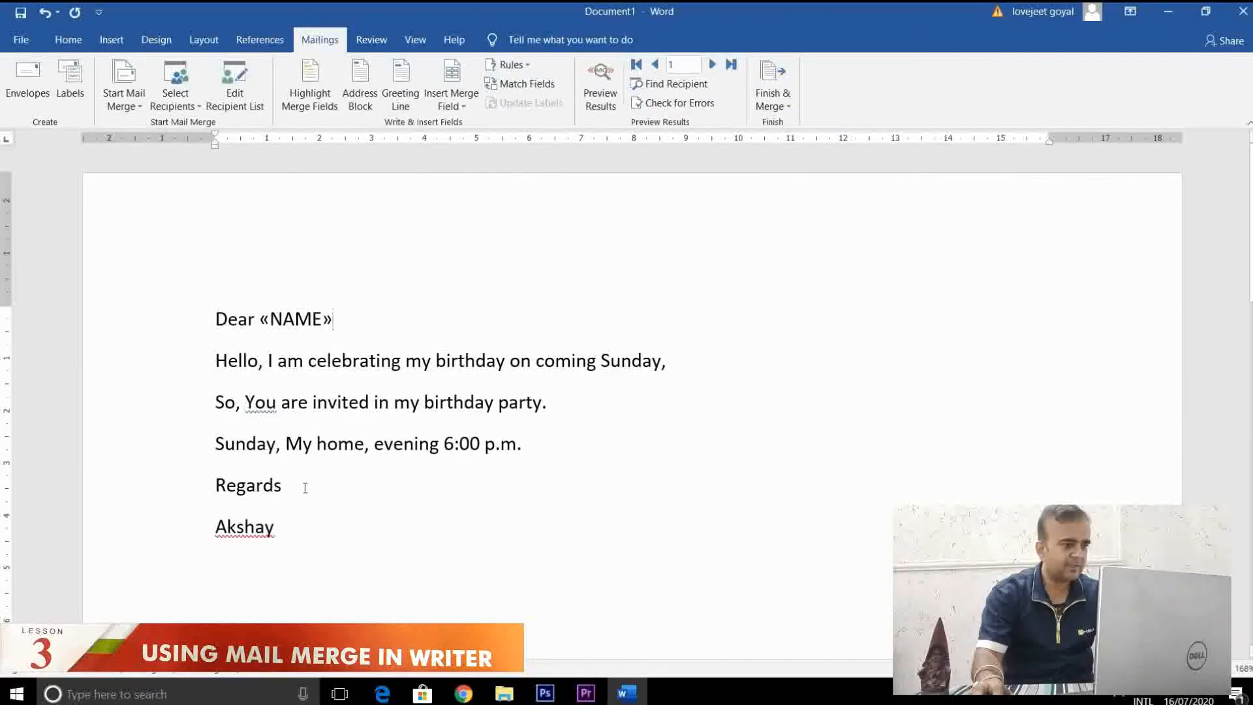
{"action": "left_click", "coordinate": [304, 527]}
{"action": "key", "text": "Return"}
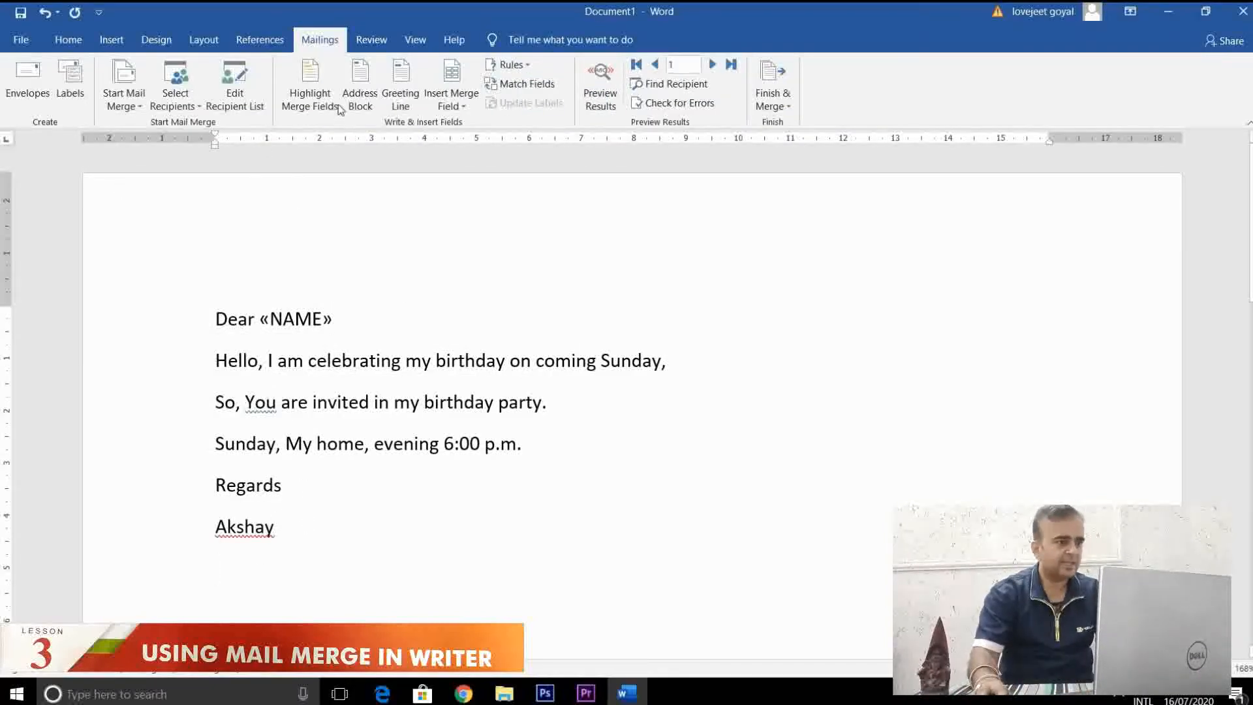
{"action": "left_click", "coordinate": [451, 101]}
{"action": "left_click", "coordinate": [467, 143]}
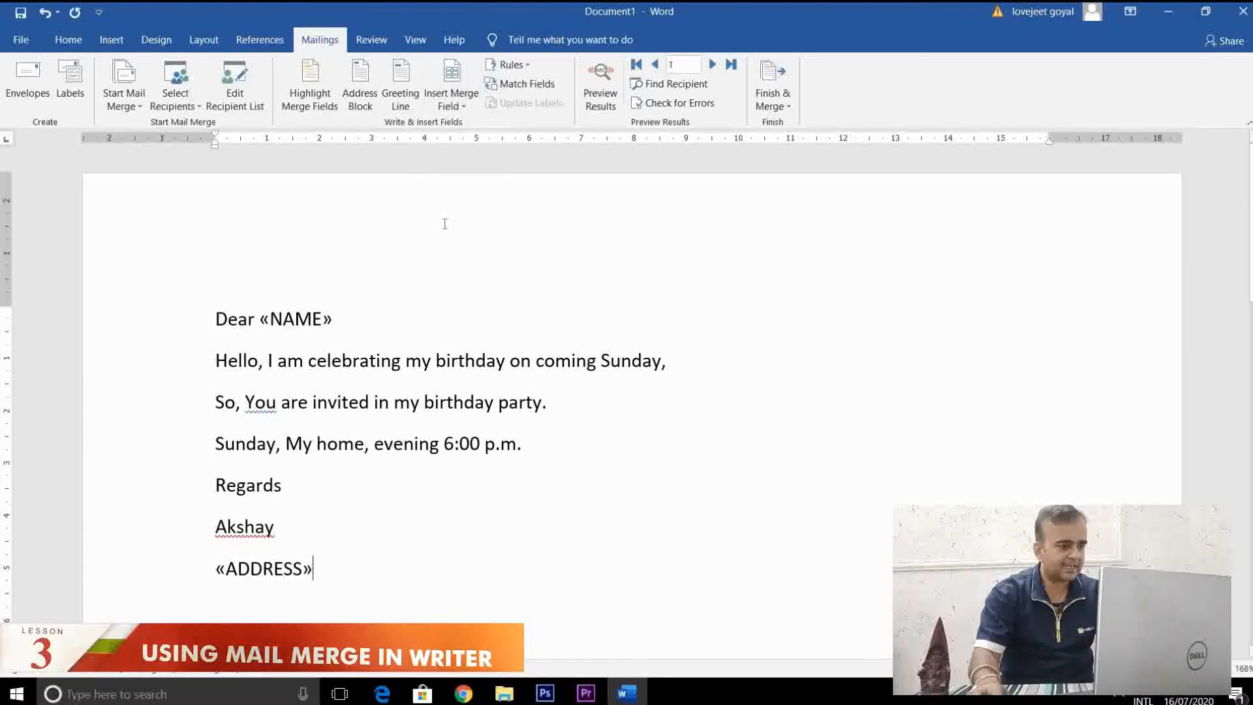
{"action": "key", "text": "Return"}
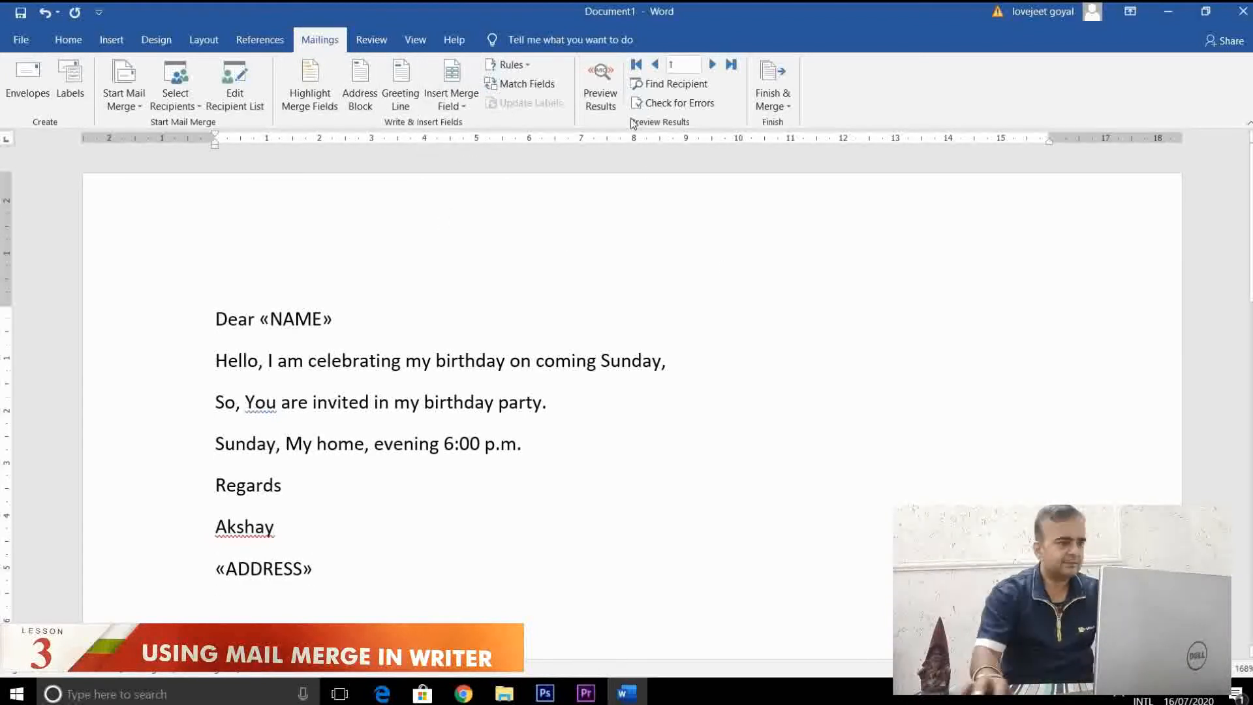
{"action": "left_click", "coordinate": [459, 101]}
{"action": "left_click", "coordinate": [468, 163]}
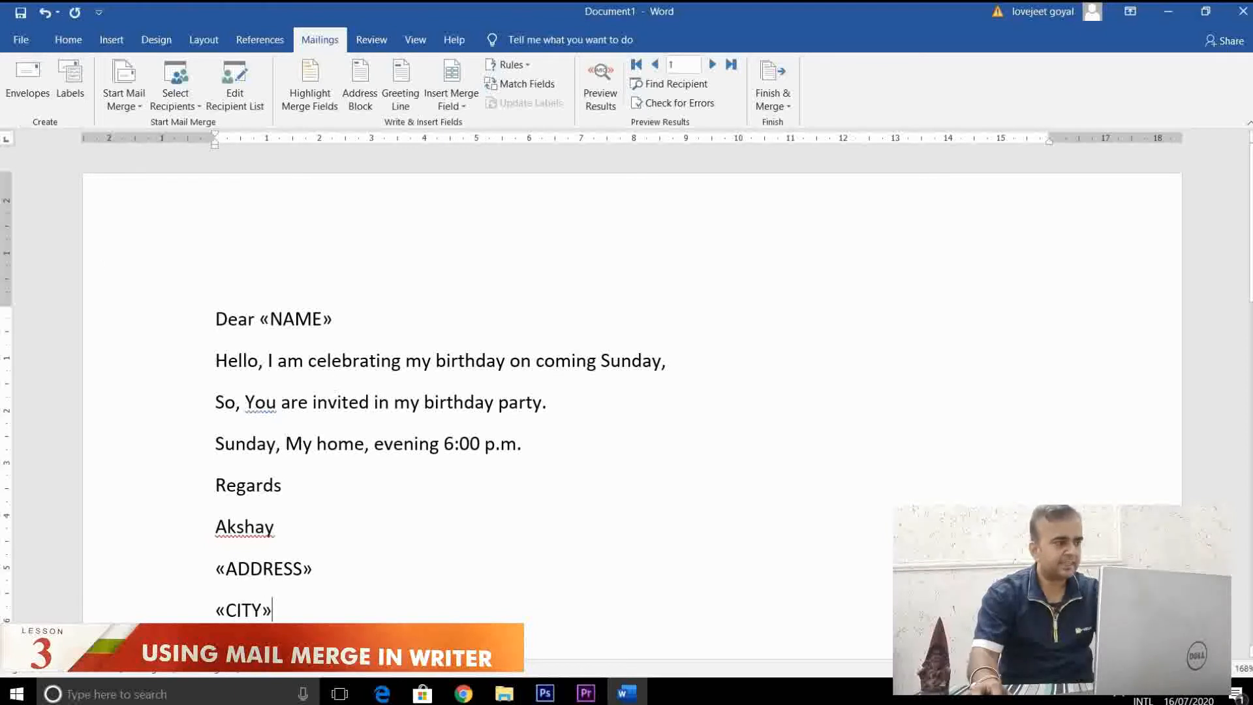
{"action": "left_click", "coordinate": [175, 98]}
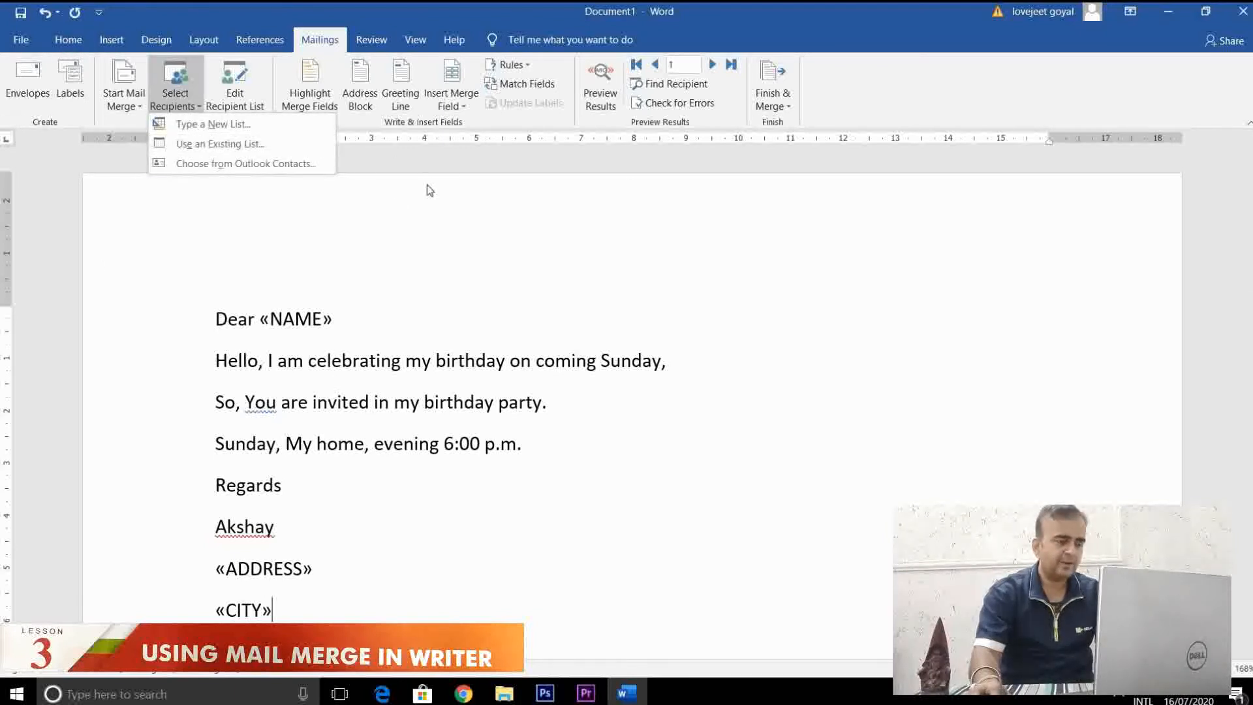
{"action": "left_click", "coordinate": [387, 200]}
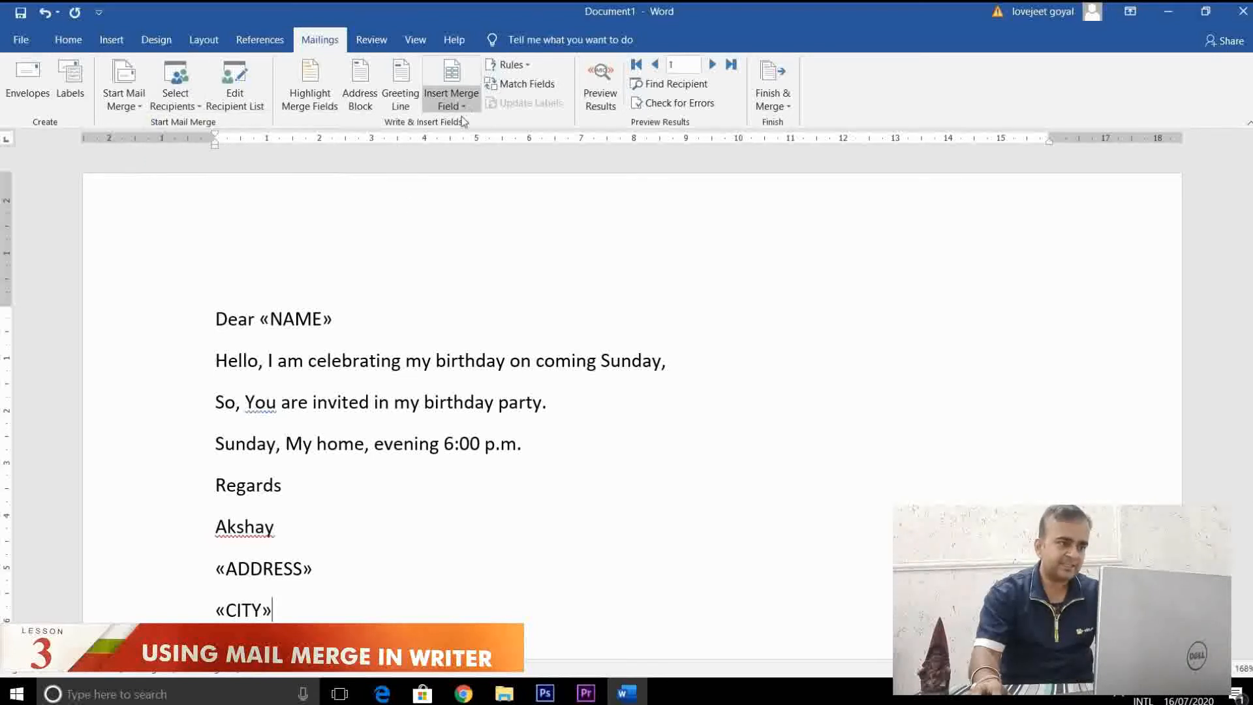
{"action": "left_click", "coordinate": [324, 319]}
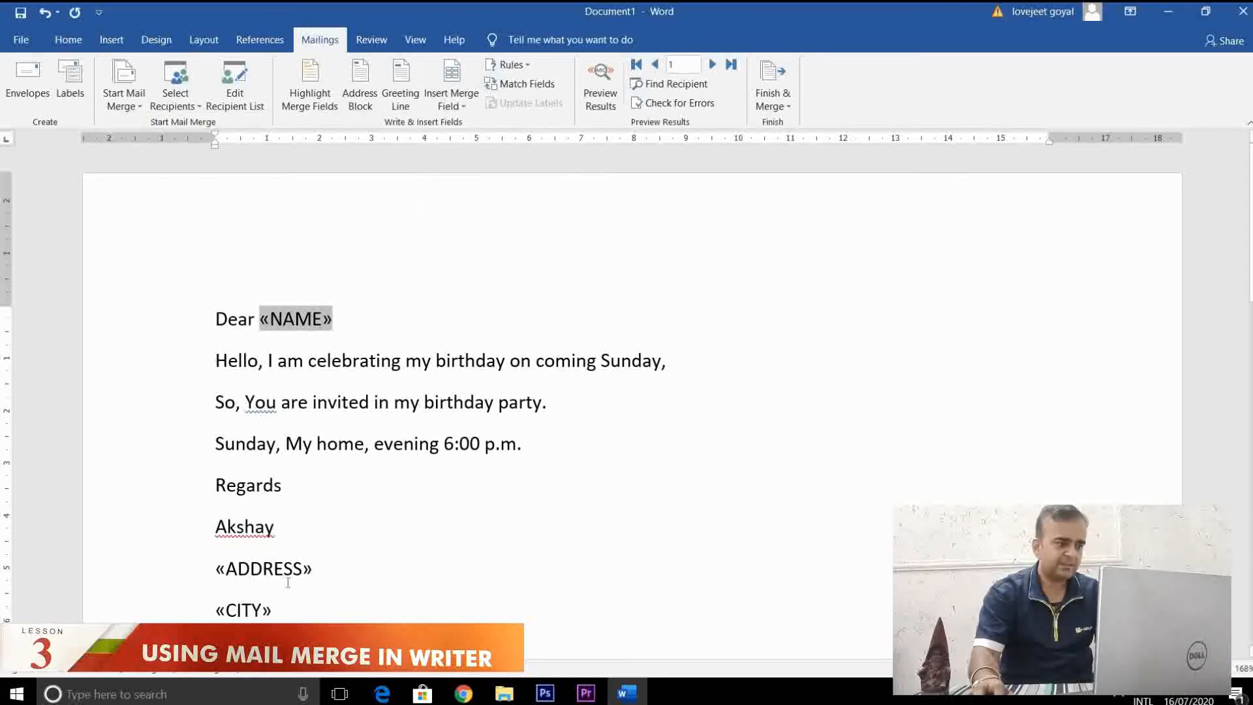
{"action": "left_click", "coordinate": [285, 581]}
{"action": "left_click", "coordinate": [276, 574]}
{"action": "left_click", "coordinate": [286, 605]}
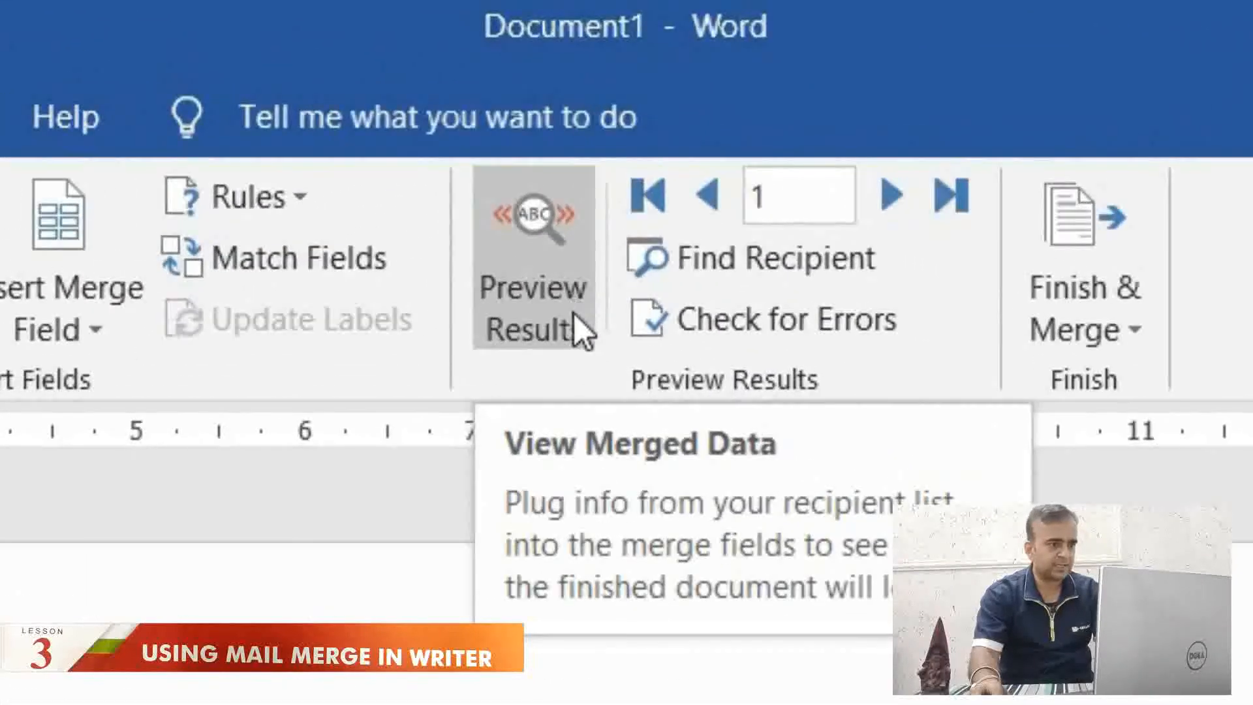
- Preview the merged letter with recipient data and step through the records up to the third one
{"action": "left_click", "coordinate": [544, 267]}
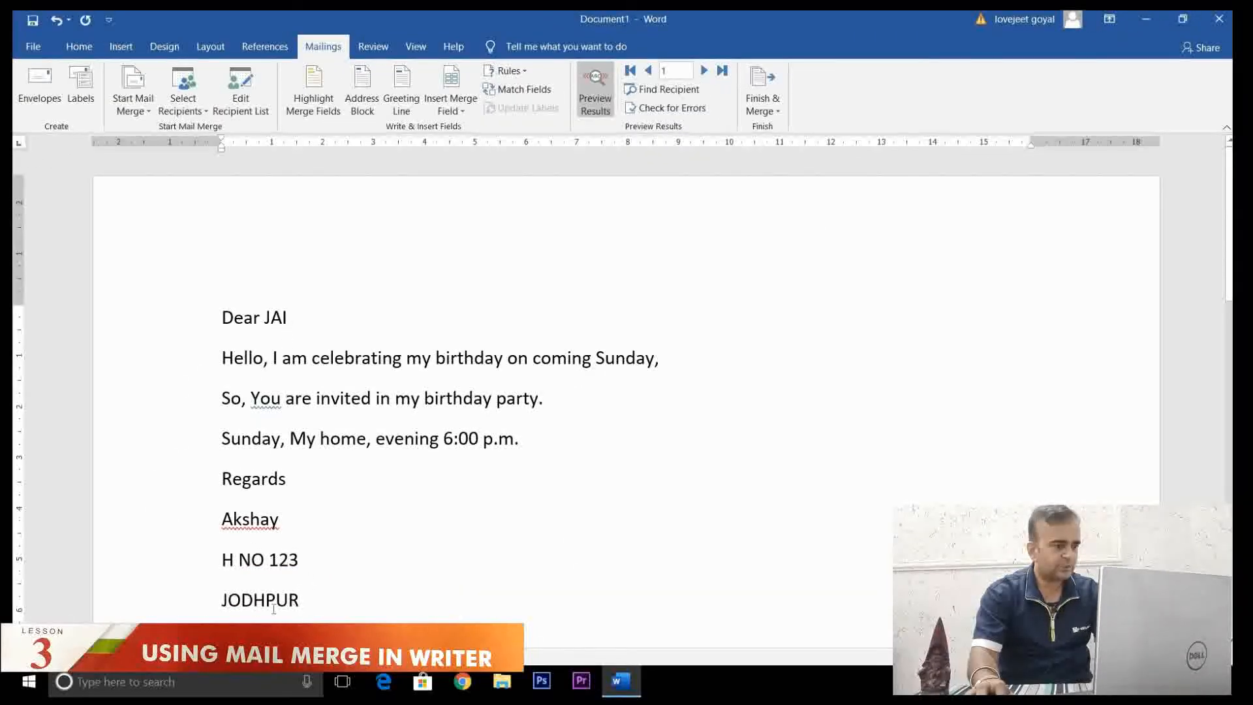
{"action": "left_click", "coordinate": [703, 72]}
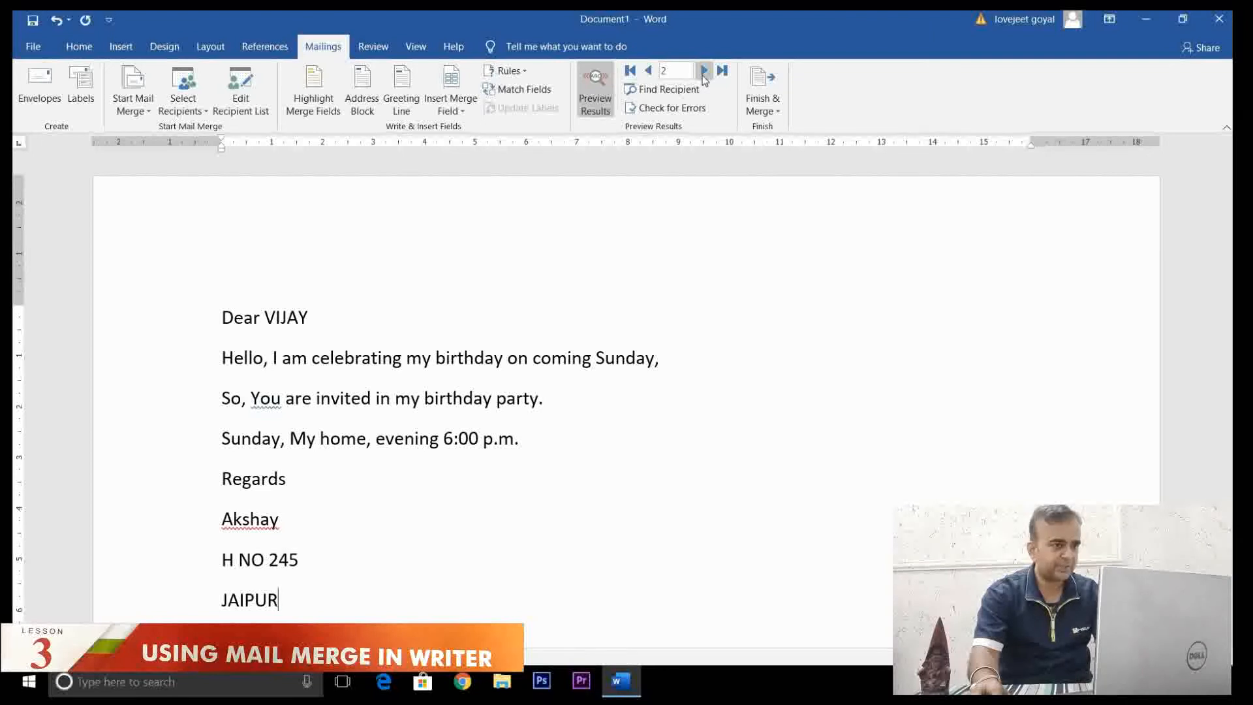
{"action": "left_click", "coordinate": [703, 71]}
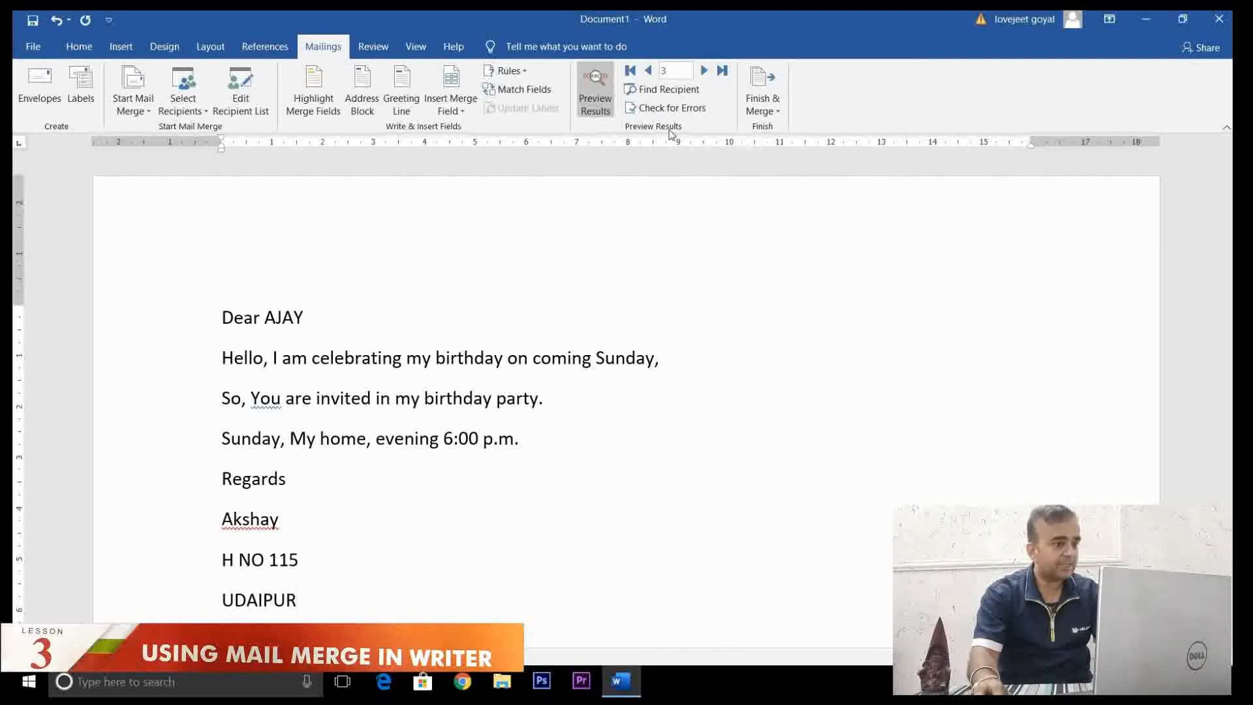
- Finish the merge by creating editable individual letters for all records in a new document, and maximize its window
{"action": "left_click", "coordinate": [773, 112]}
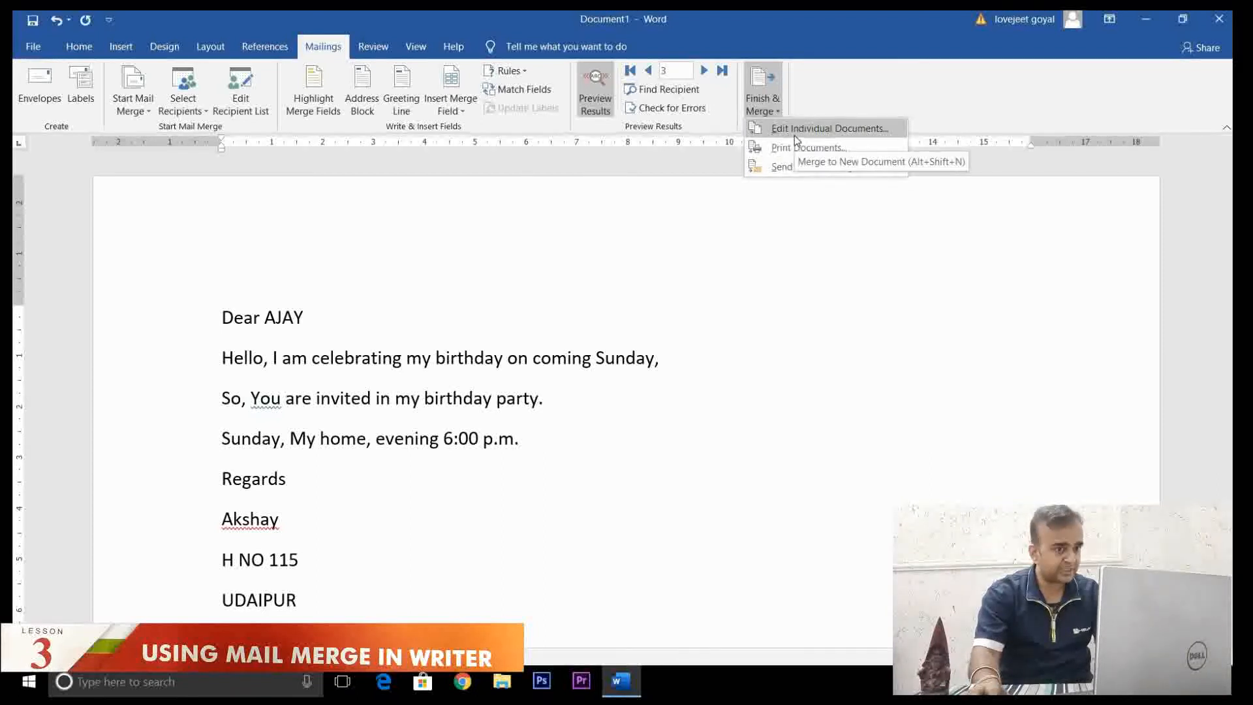
{"action": "left_click", "coordinate": [794, 128]}
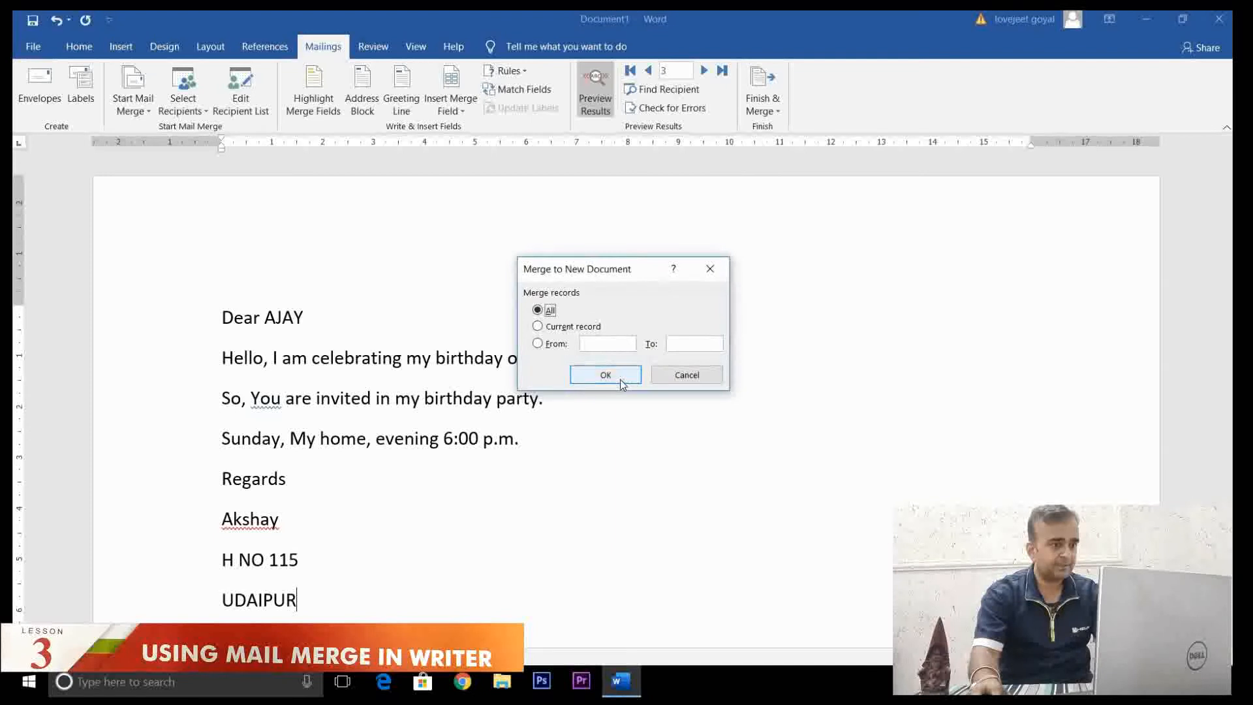
{"action": "left_click", "coordinate": [605, 375]}
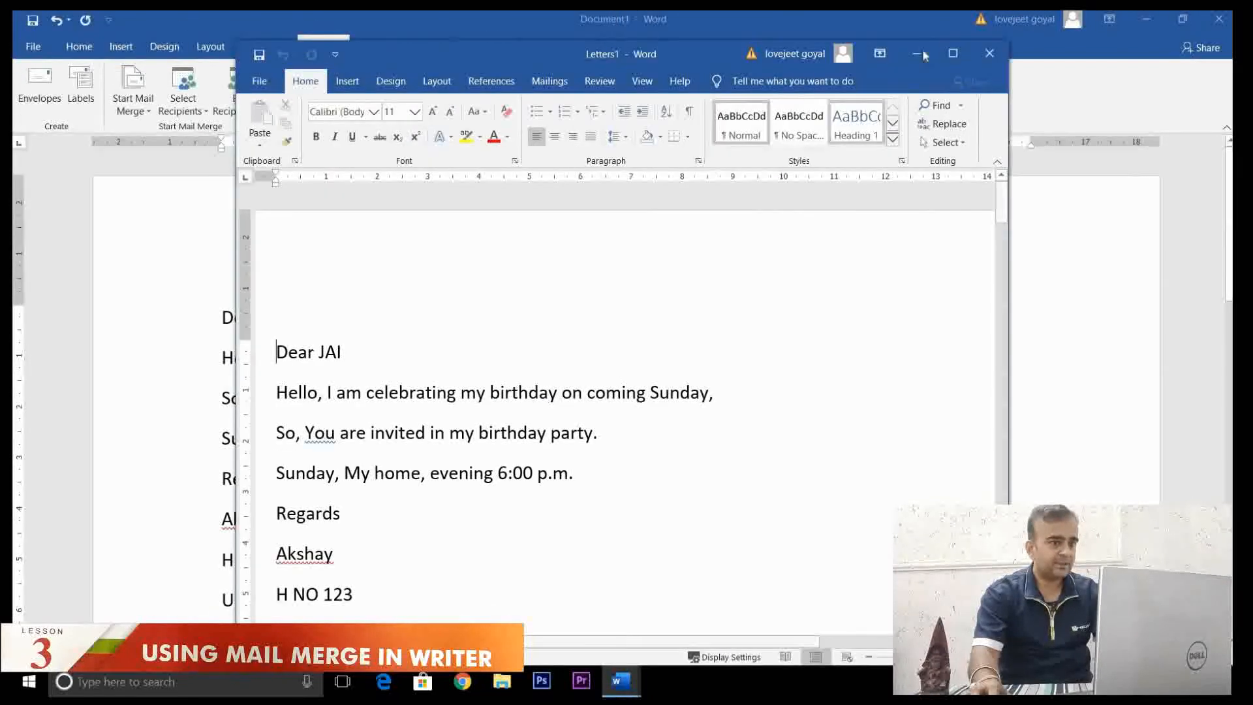
{"action": "left_click", "coordinate": [953, 55]}
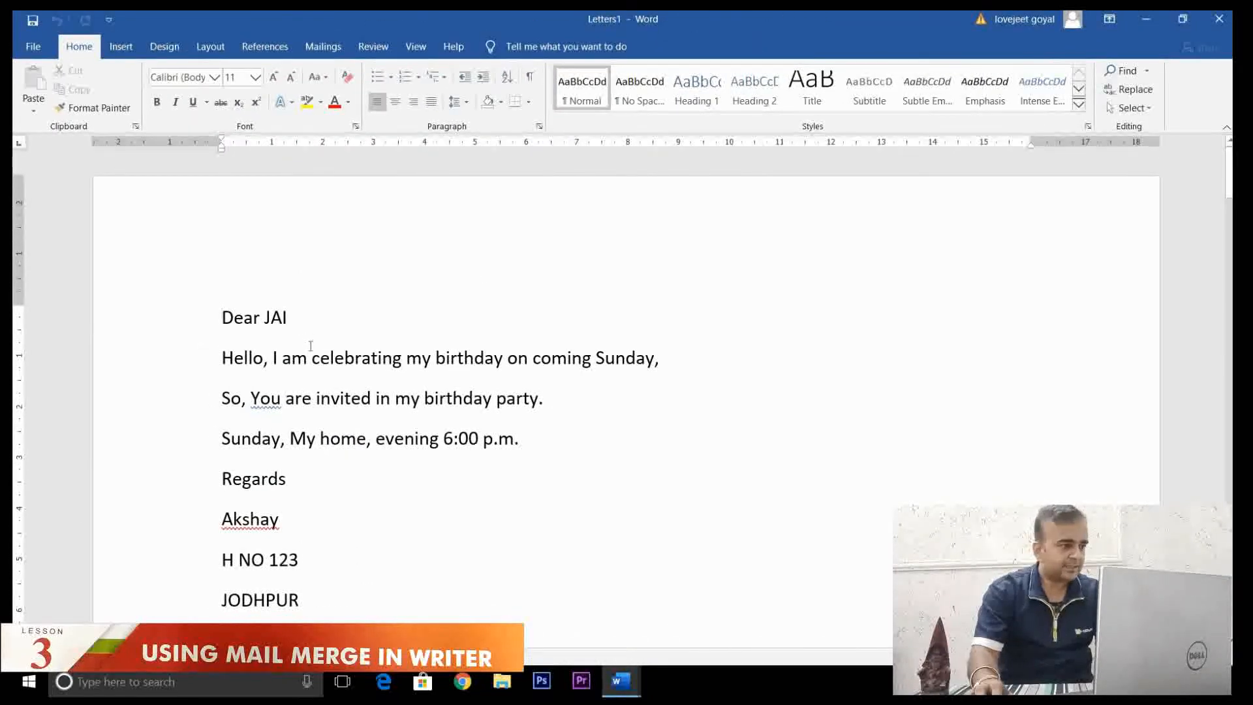
- Examine the name, address and city in each recipient's letter throughout the merged document
{"action": "triple_click", "coordinate": [274, 318]}
{"action": "left_click_drag", "start_coordinate": [276, 591], "coordinate": [223, 560]}
{"action": "scroll", "coordinate": [522, 517], "scroll_direction": "down", "scroll_amount": 15}
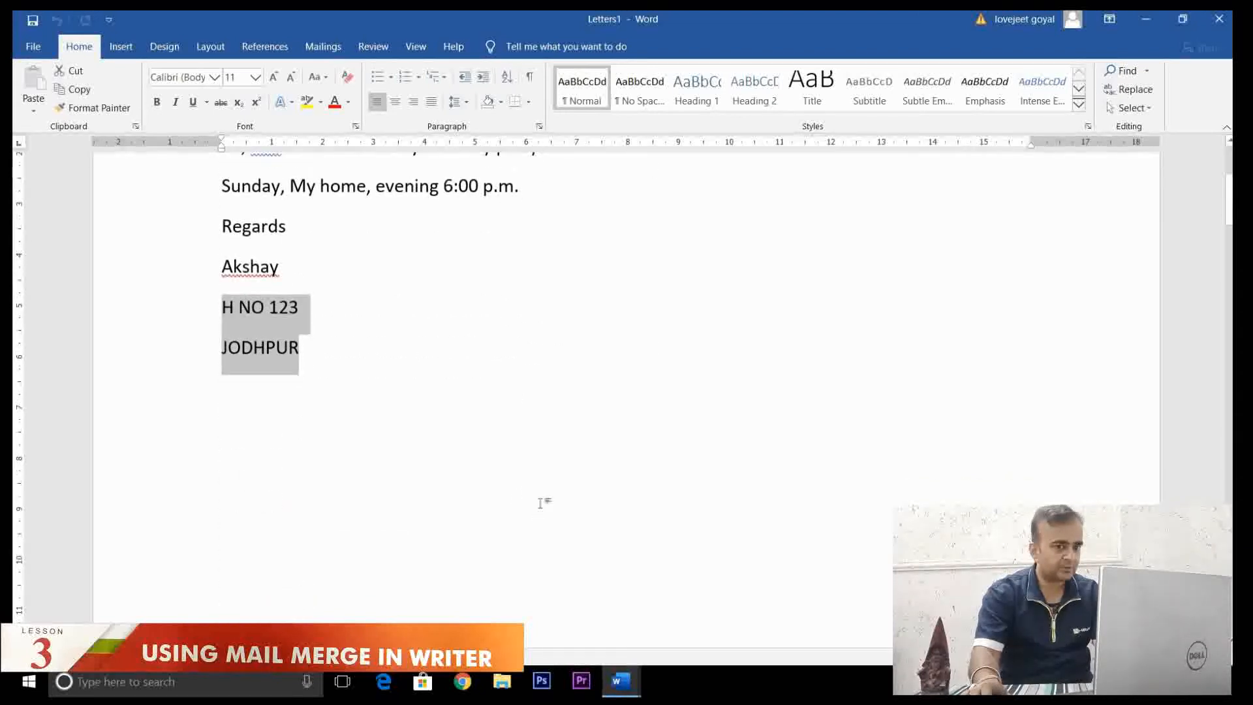
{"action": "scroll", "coordinate": [543, 499], "scroll_direction": "down", "scroll_amount": 2}
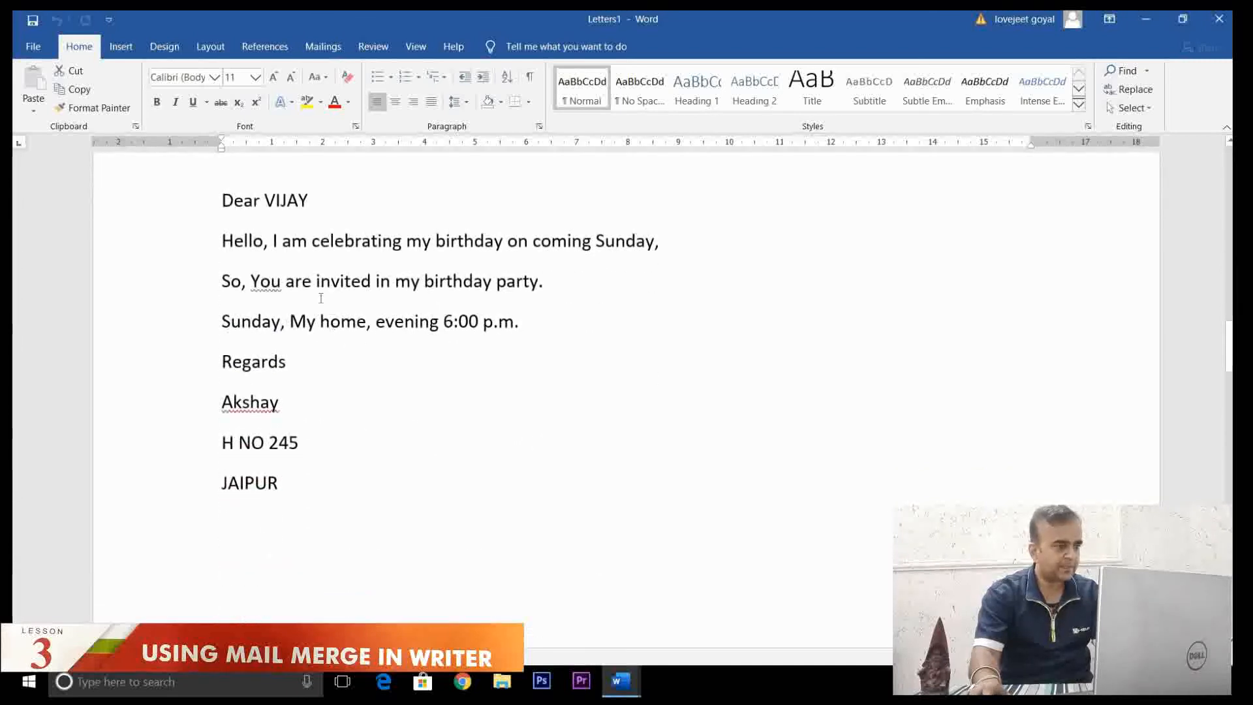
{"action": "left_click_drag", "start_coordinate": [221, 200], "coordinate": [332, 203]}
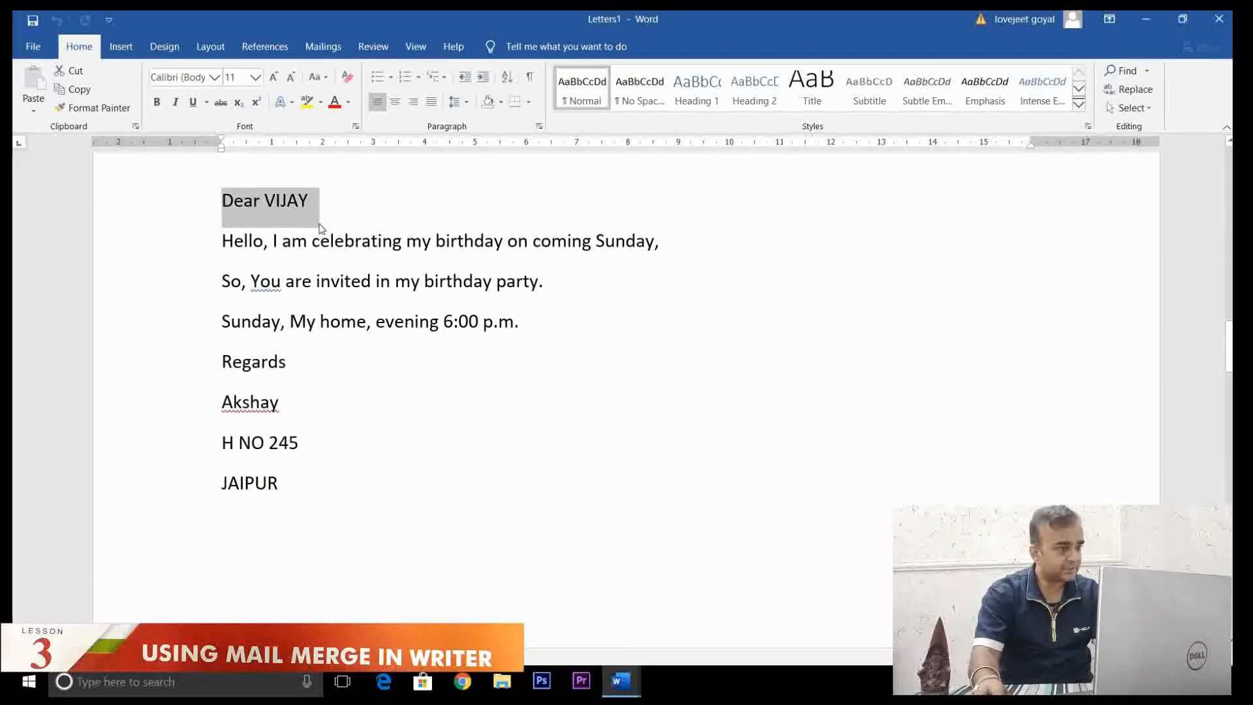
{"action": "left_click_drag", "start_coordinate": [222, 444], "coordinate": [302, 495]}
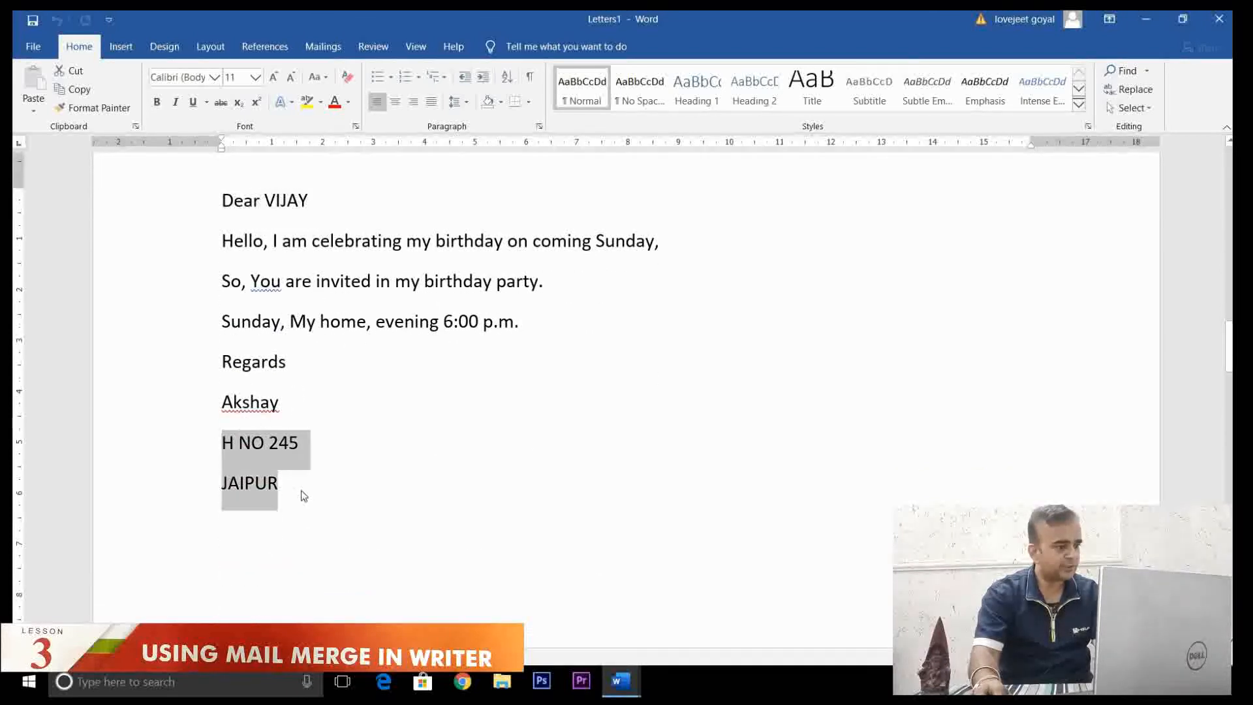
{"action": "left_click", "coordinate": [399, 477]}
{"action": "scroll", "coordinate": [400, 477], "scroll_direction": "down", "scroll_amount": 15}
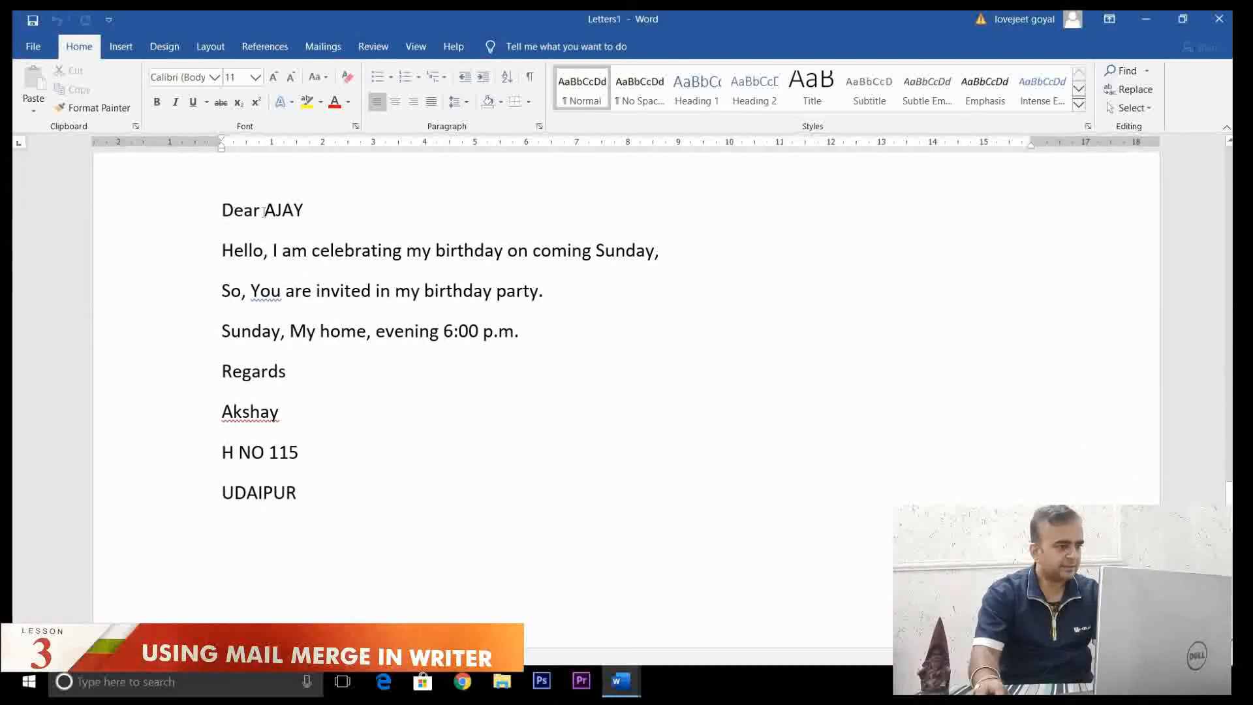
{"action": "left_click_drag", "start_coordinate": [263, 213], "coordinate": [311, 222]}
{"action": "left_click_drag", "start_coordinate": [222, 457], "coordinate": [316, 488]}
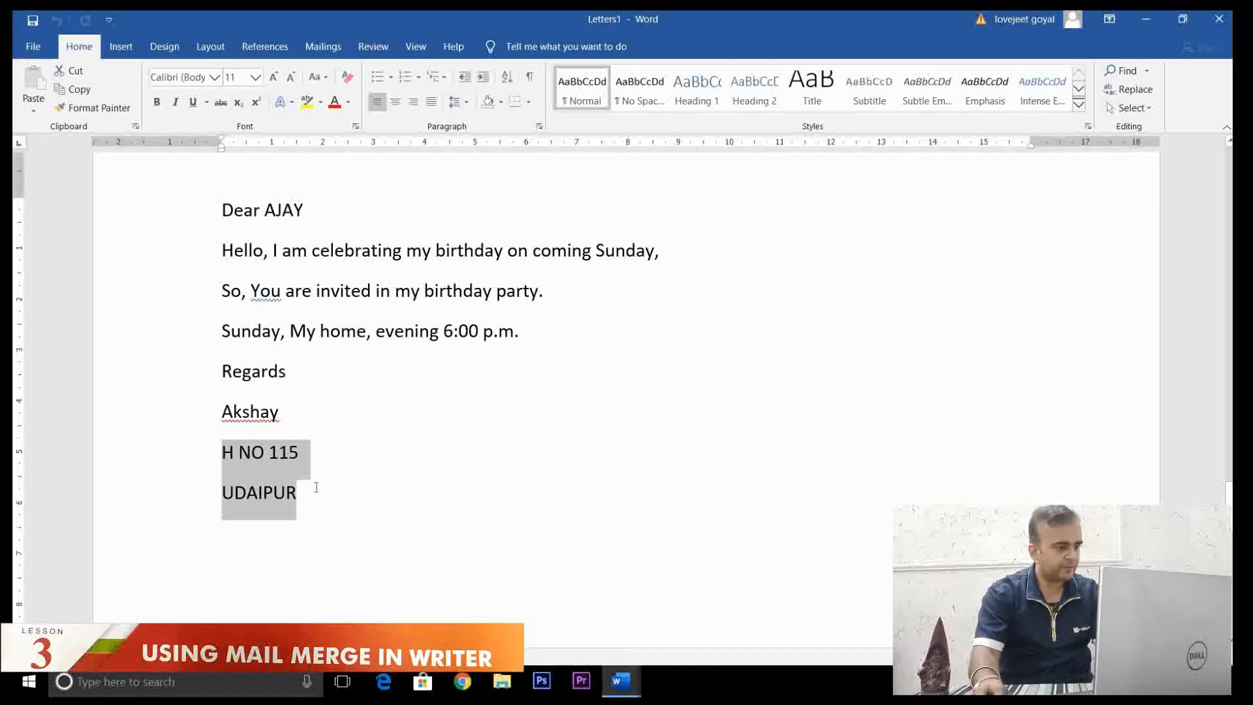
{"action": "left_click", "coordinate": [424, 511]}
{"action": "scroll", "coordinate": [439, 490], "scroll_direction": "down", "scroll_amount": 3}
{"action": "scroll", "coordinate": [441, 491], "scroll_direction": "up", "scroll_amount": 2}
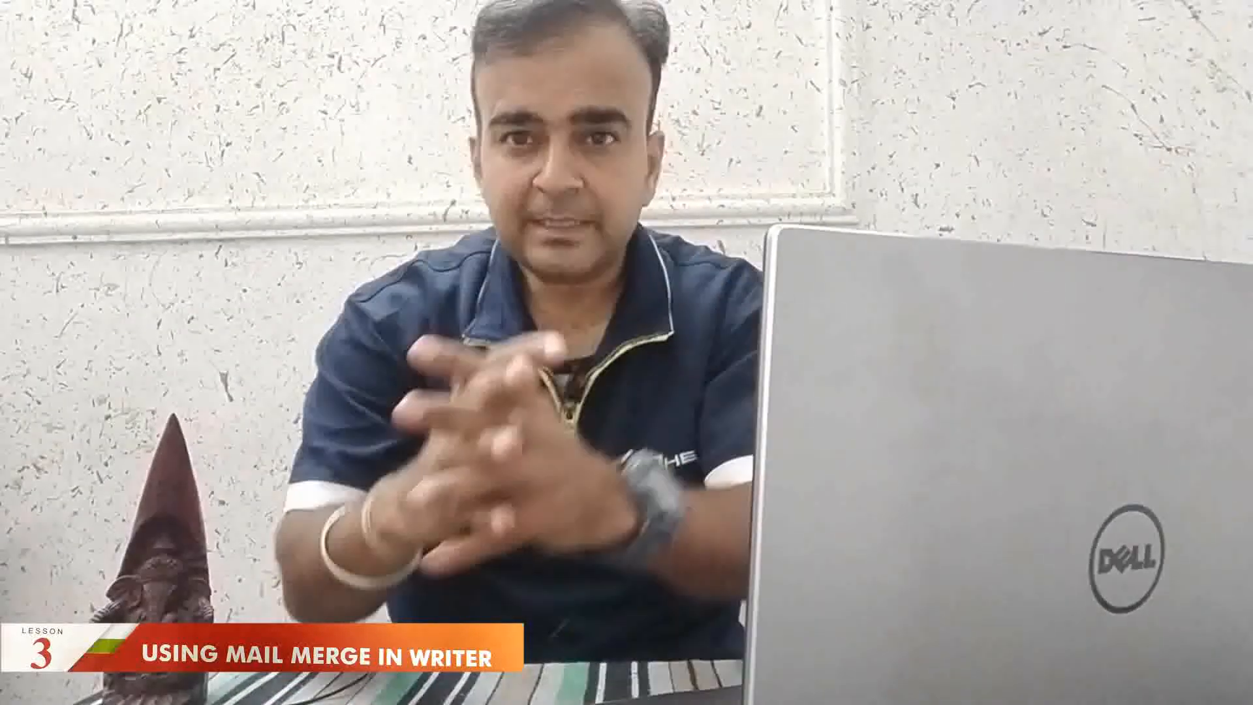